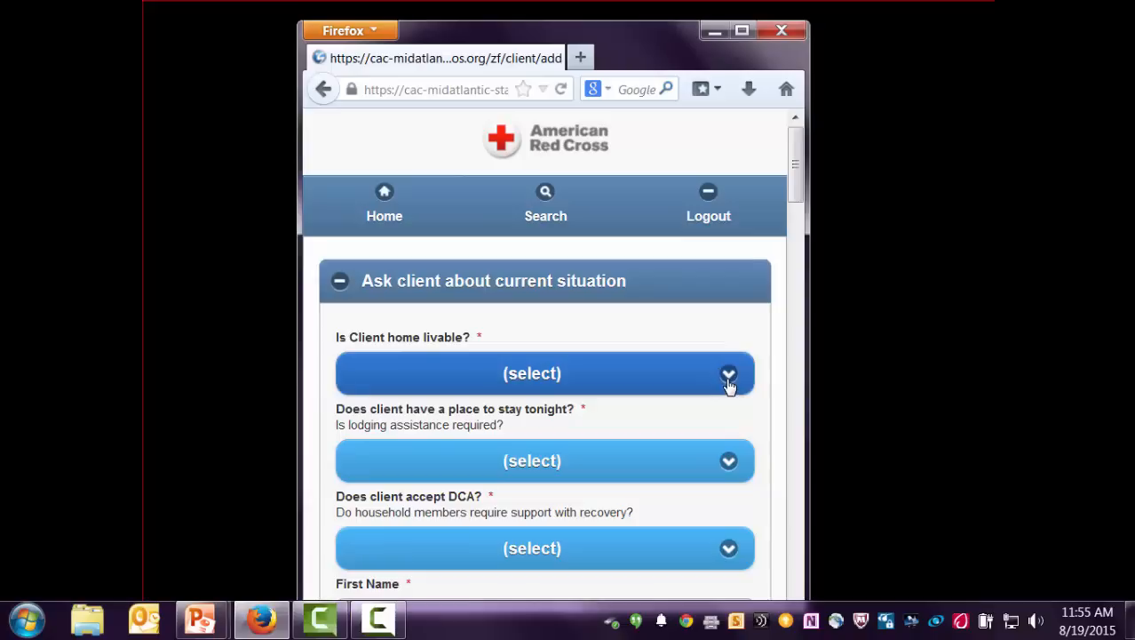
- Answer the current-situation questions: home Not Livable, no place to stay tonight, DCA accepted
{"action": "left_click", "coordinate": [728, 384]}
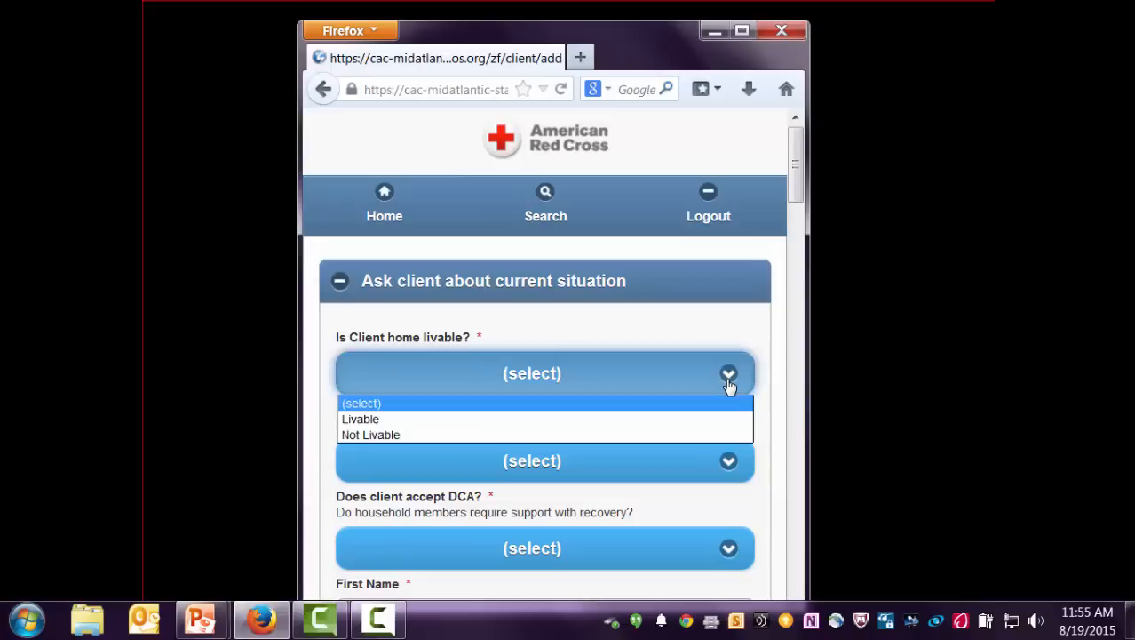
{"action": "left_click", "coordinate": [516, 436]}
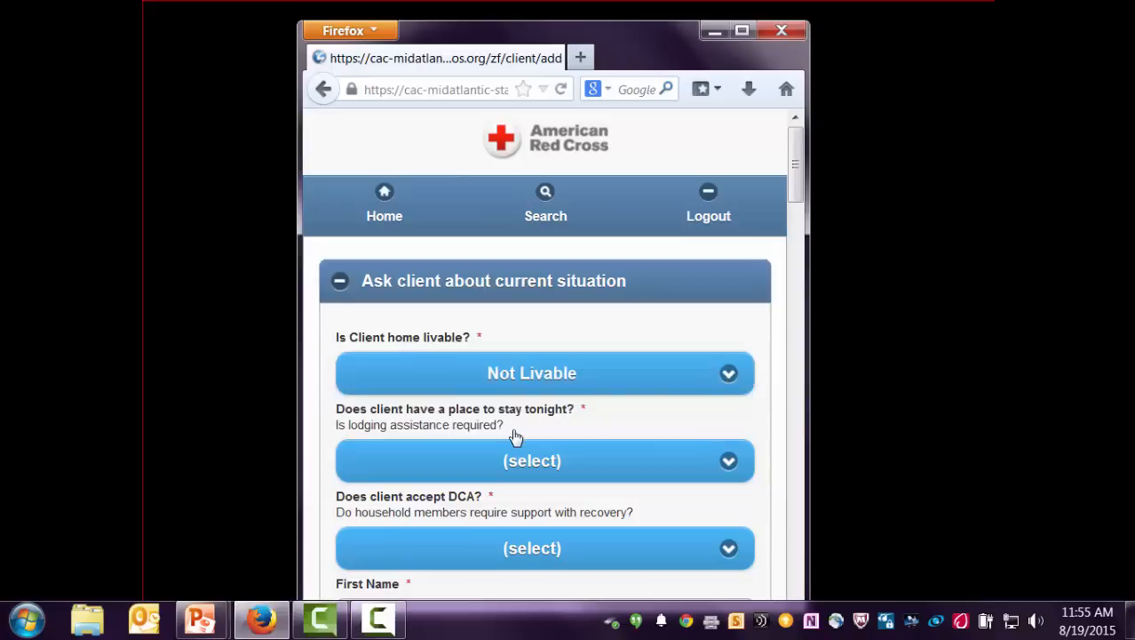
{"action": "left_click", "coordinate": [720, 480]}
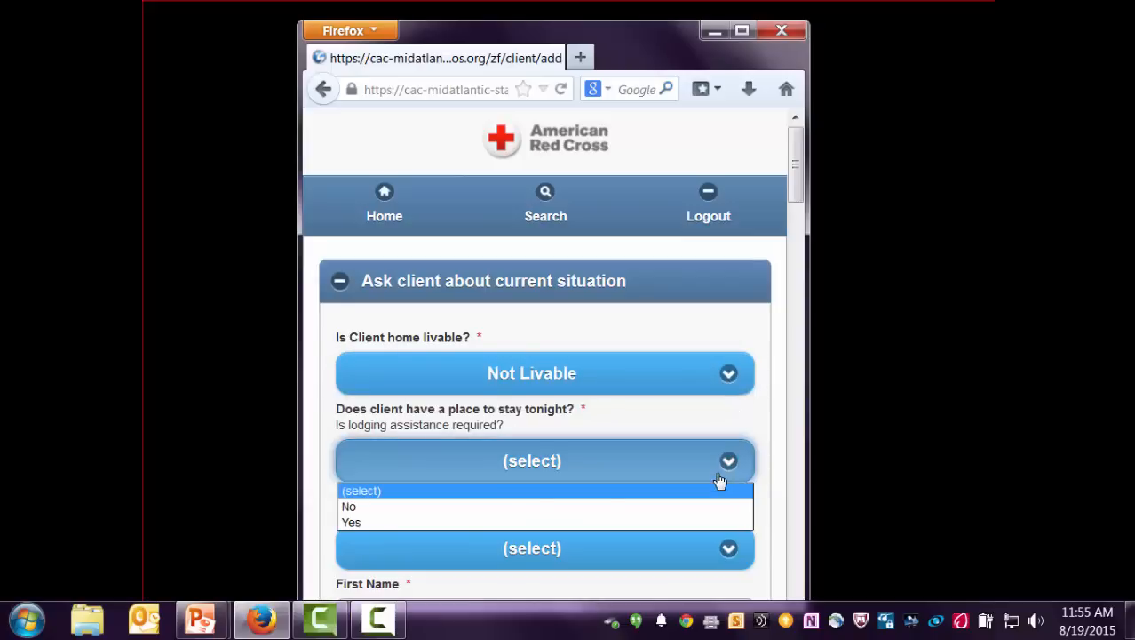
{"action": "left_click", "coordinate": [463, 509]}
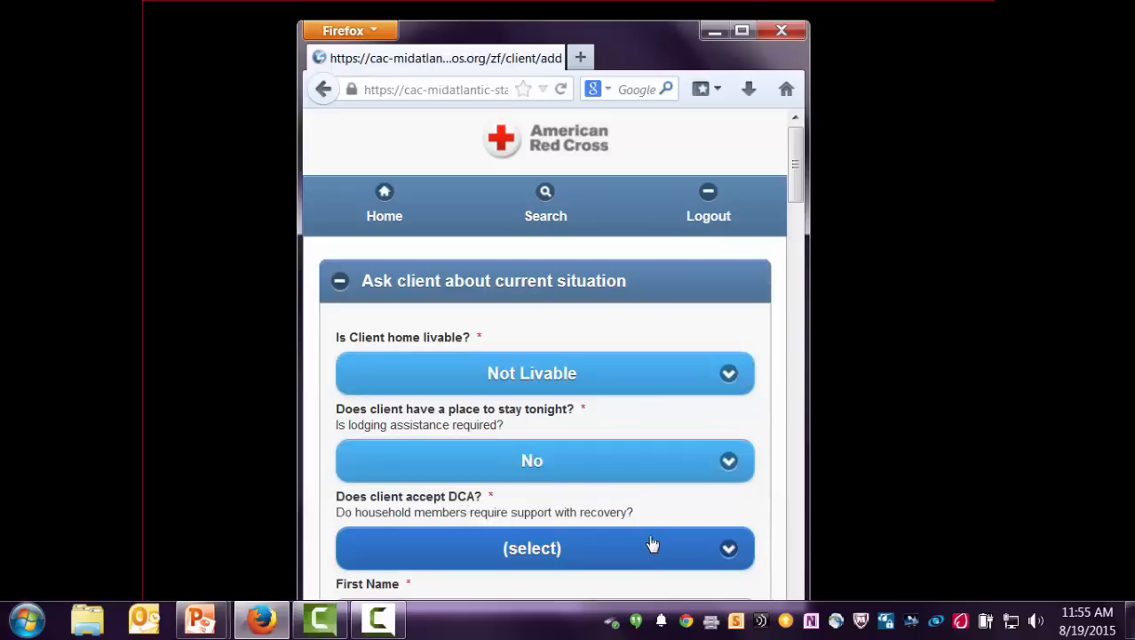
{"action": "left_click", "coordinate": [732, 550]}
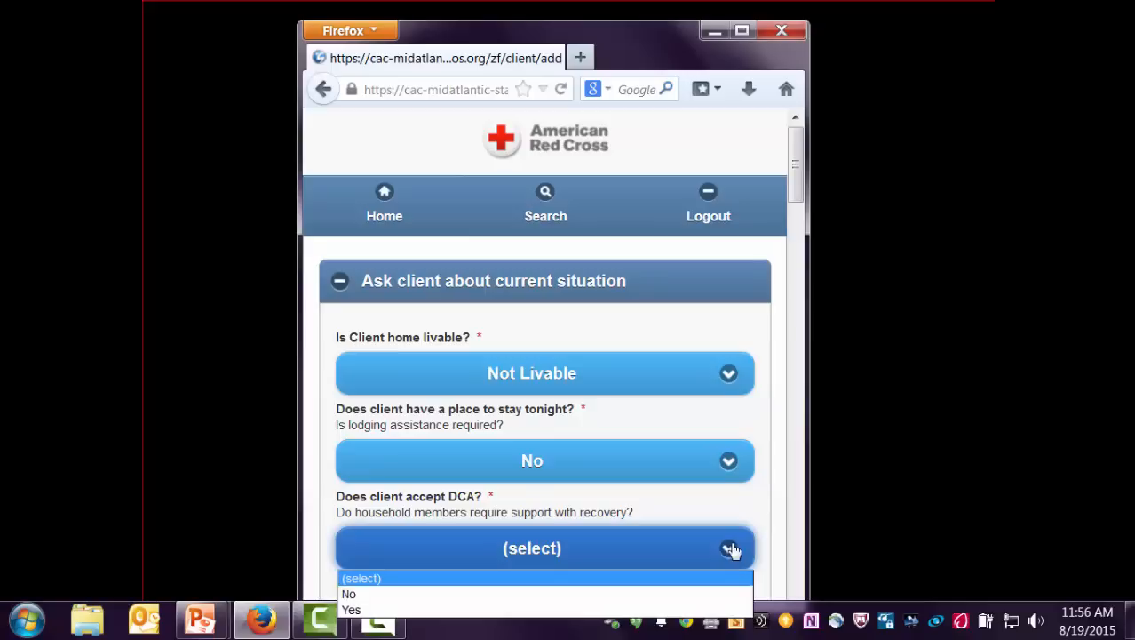
{"action": "left_click", "coordinate": [370, 612]}
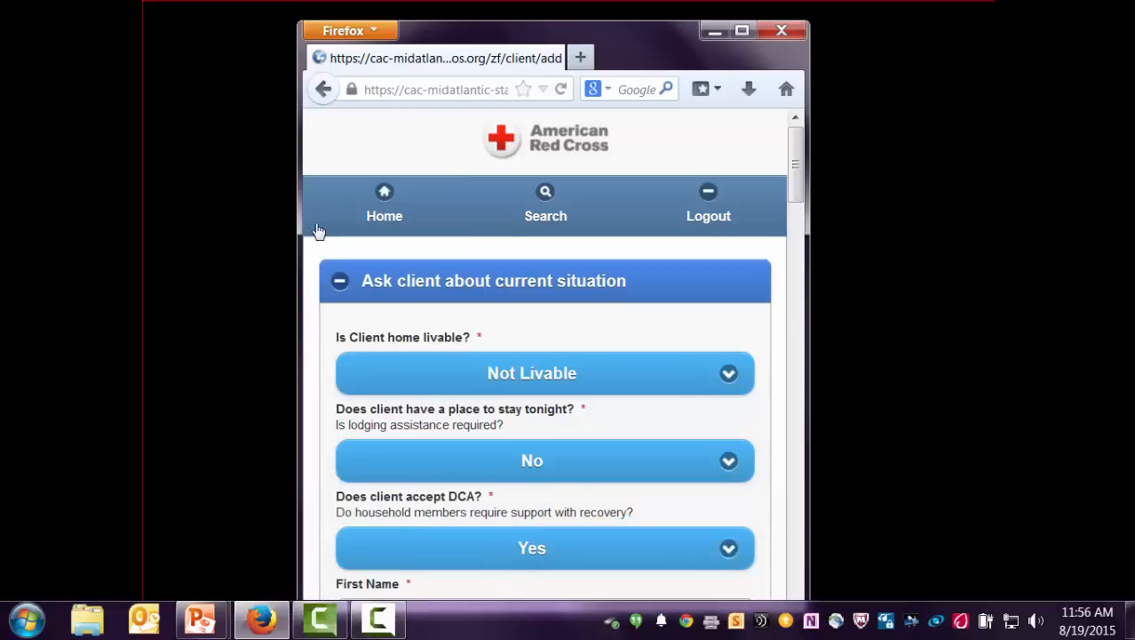
- Enter the client's first and last name
{"action": "scroll", "coordinate": [545, 313], "scroll_direction": "down", "scroll_amount": 3}
{"action": "scroll", "coordinate": [546, 313], "scroll_direction": "down", "scroll_amount": 3}
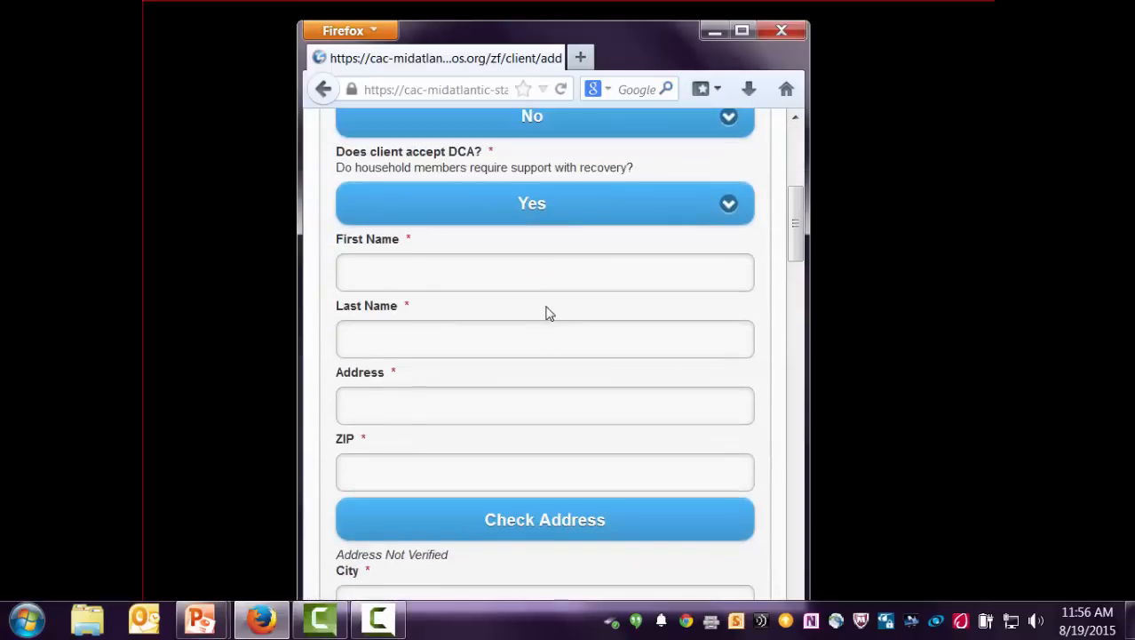
{"action": "left_click", "coordinate": [416, 266]}
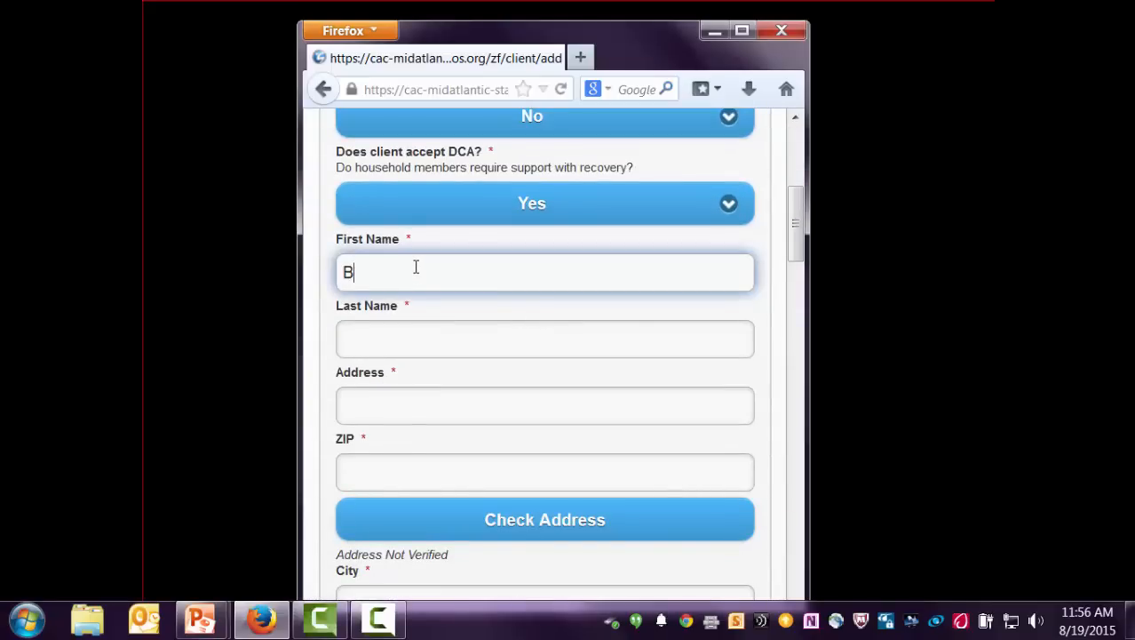
{"action": "key", "text": "Tab"}
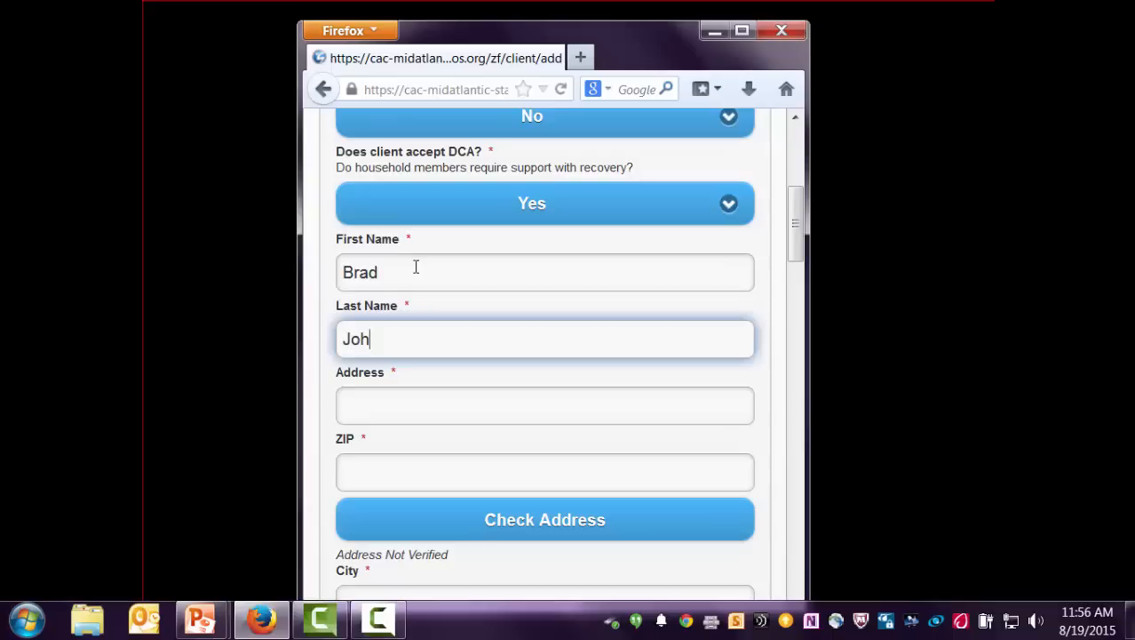
- Fill in the client's street address and ZIP code, then verify the address
{"action": "key", "text": "Tab"}
{"action": "type", "text": "2025 E"}
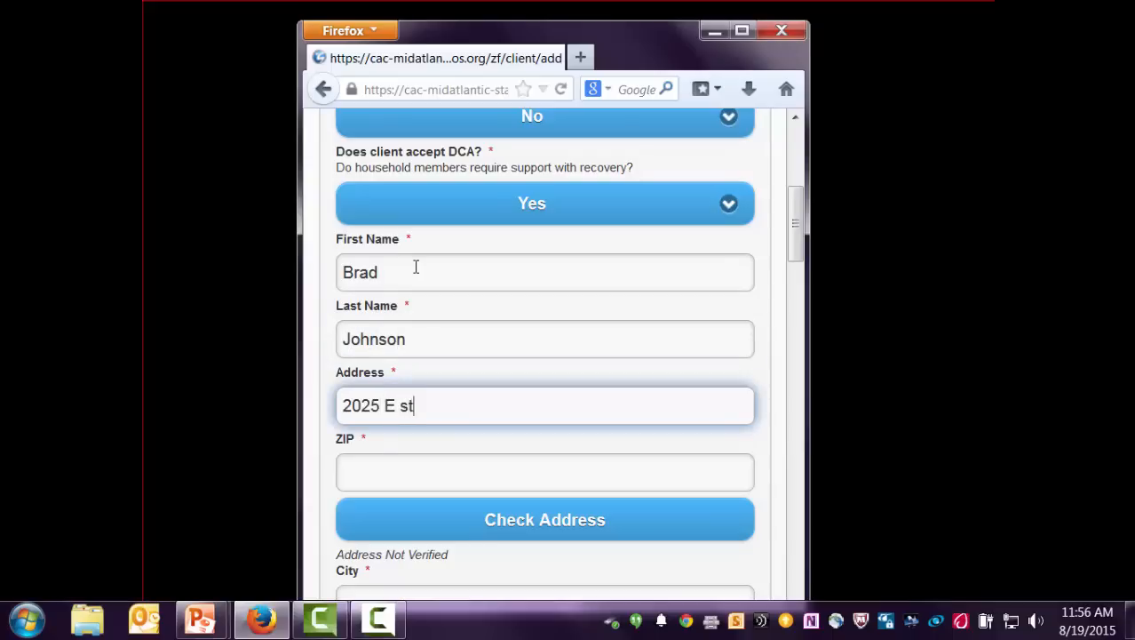
{"action": "key", "text": "Tab"}
{"action": "type", "text": "20"}
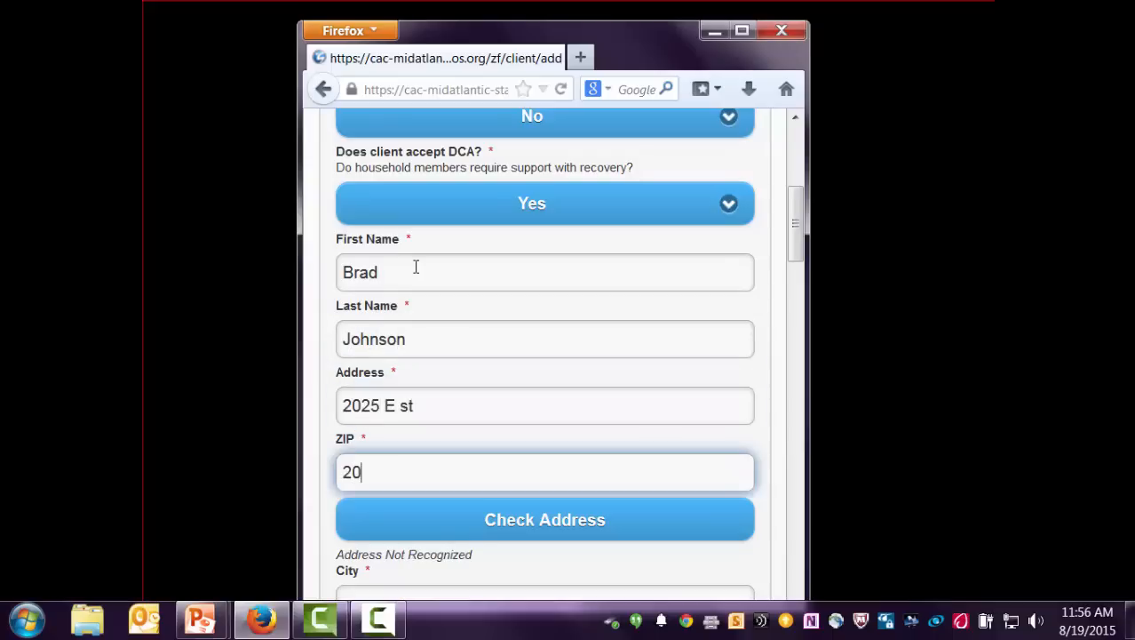
{"action": "type", "text": "006"}
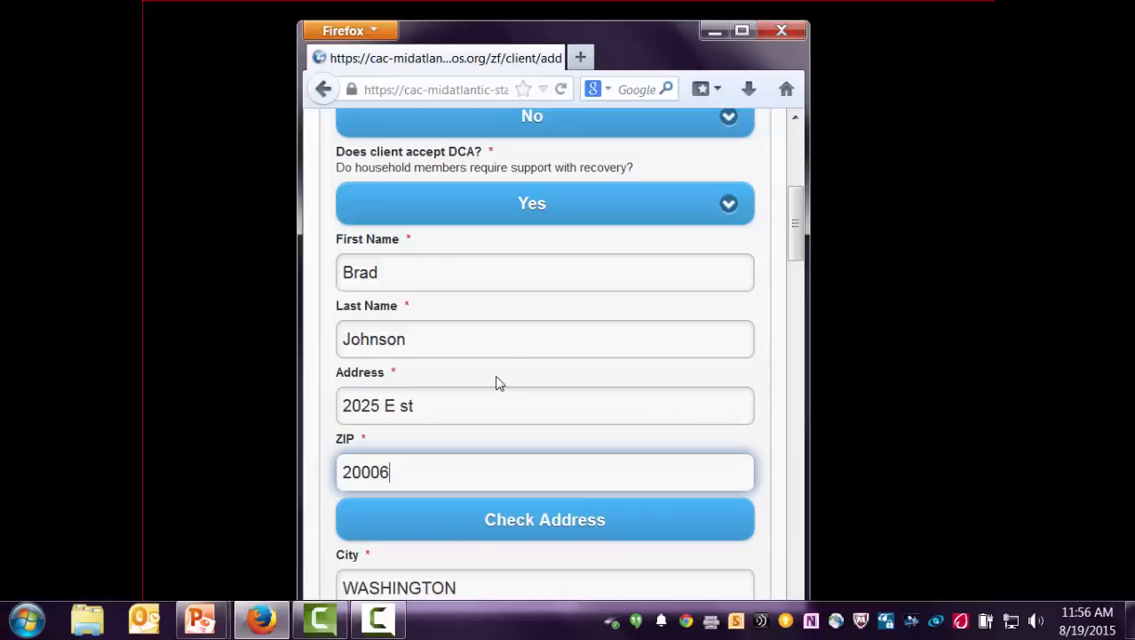
{"action": "left_click", "coordinate": [494, 531]}
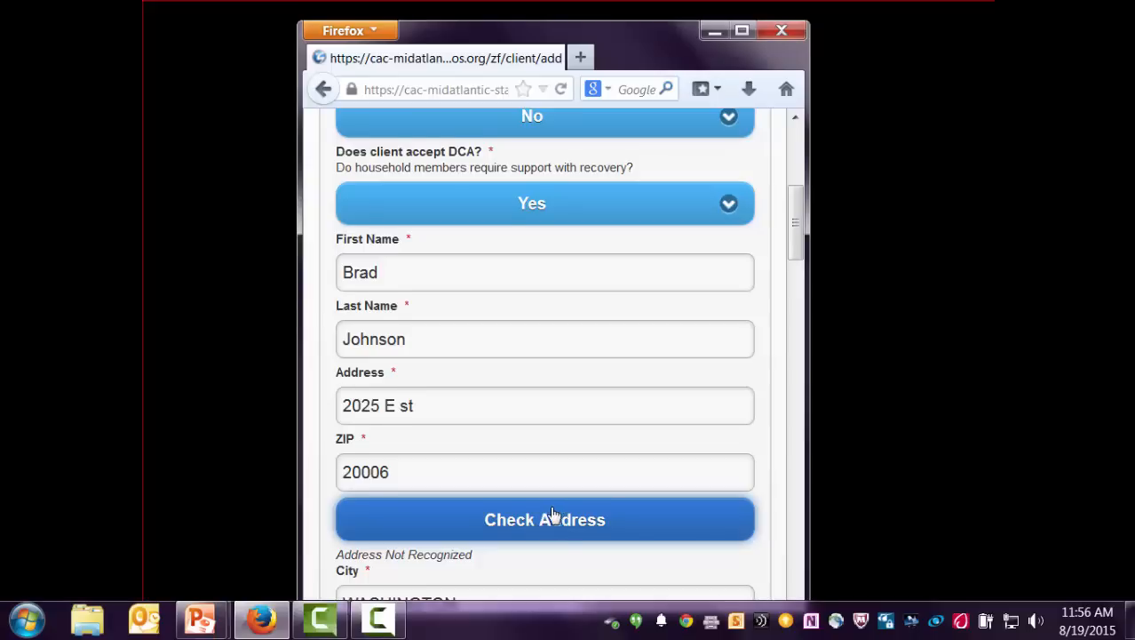
- Enter the client's mobile phone number
{"action": "scroll", "coordinate": [550, 512], "scroll_direction": "down", "scroll_amount": 10}
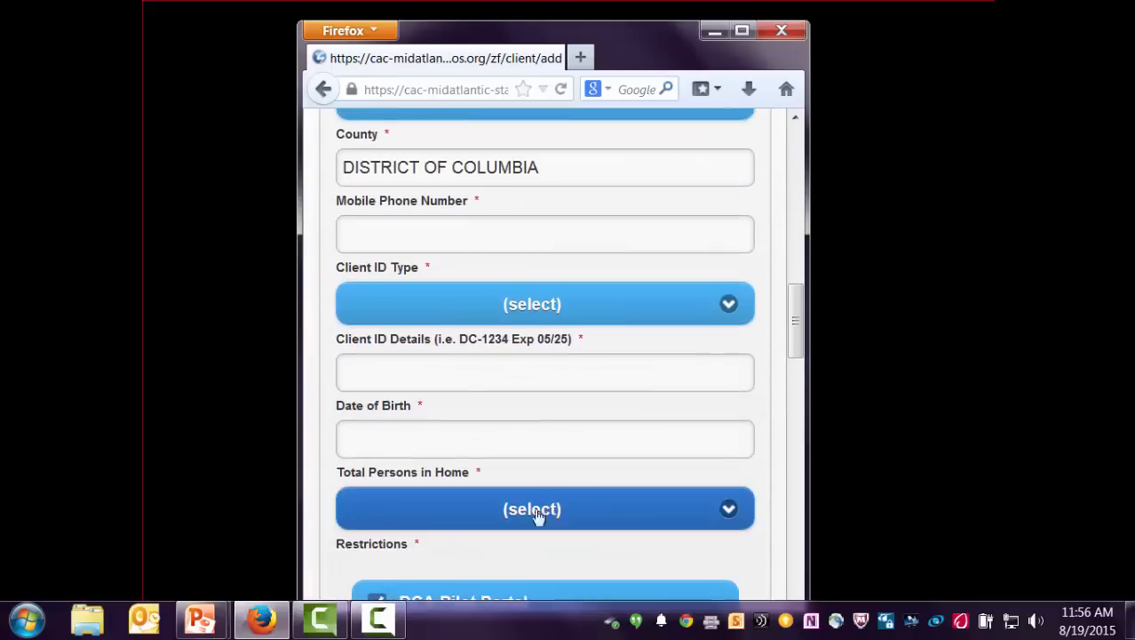
{"action": "left_click", "coordinate": [476, 240]}
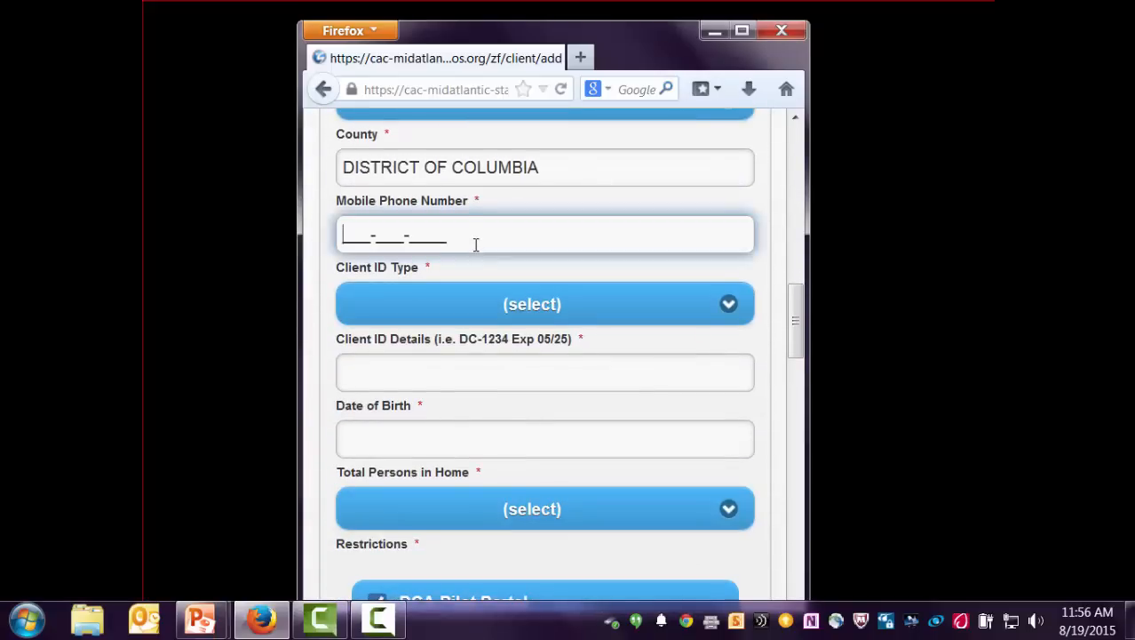
{"action": "type", "text": "555-555-5555"}
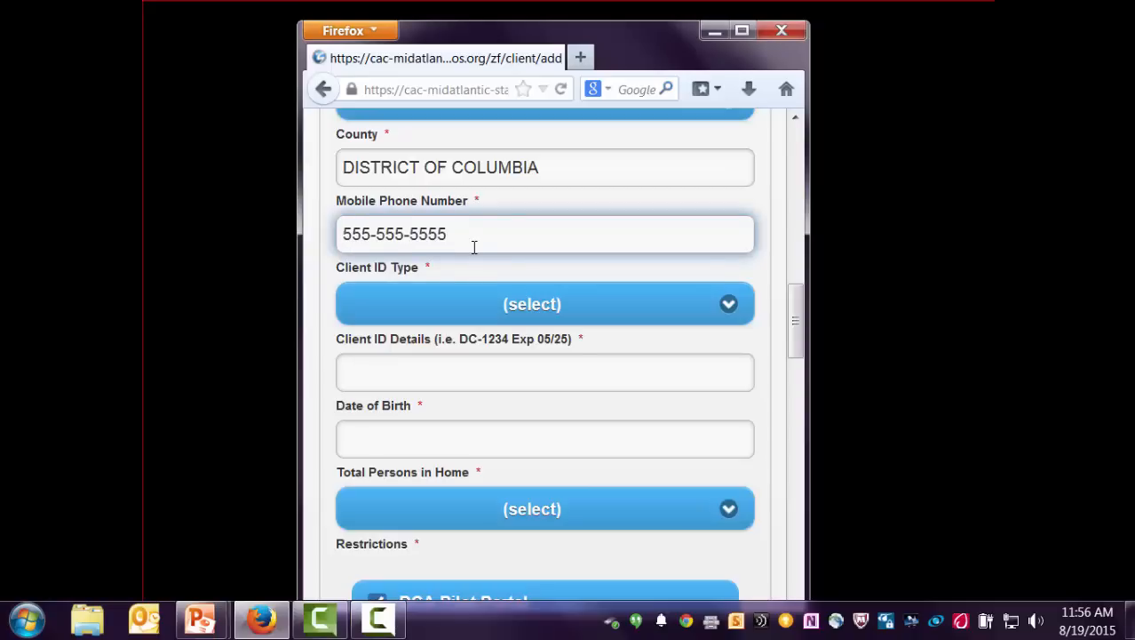
- Choose Driver's License as Client ID Type, enter its details and the client's date of birth
{"action": "left_click", "coordinate": [464, 309]}
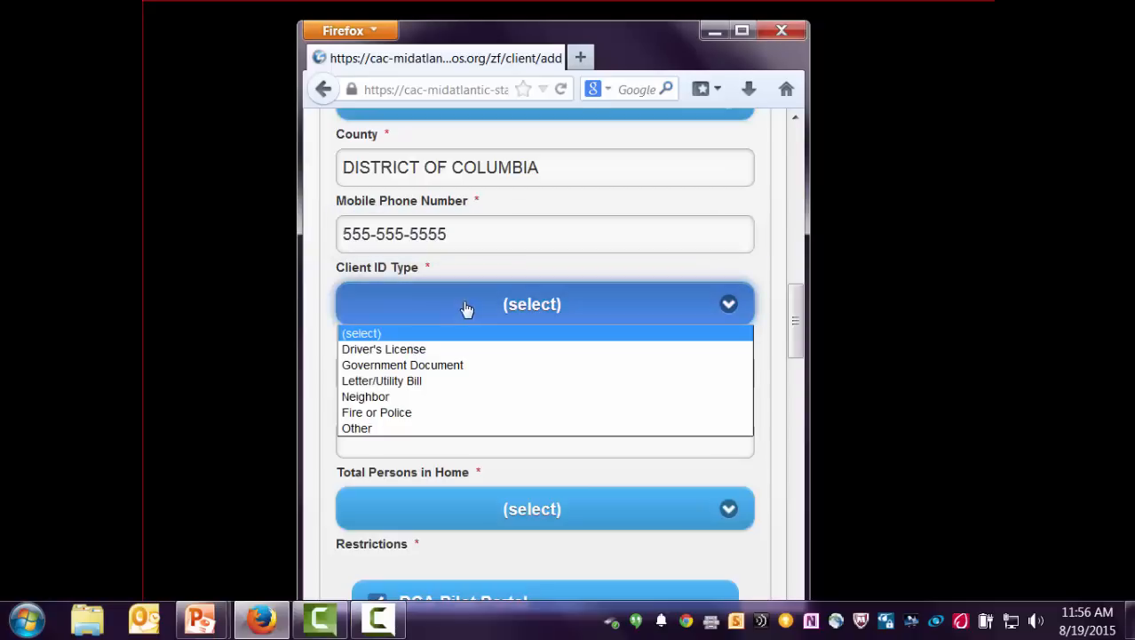
{"action": "left_click", "coordinate": [413, 353]}
{"action": "left_click", "coordinate": [399, 369]}
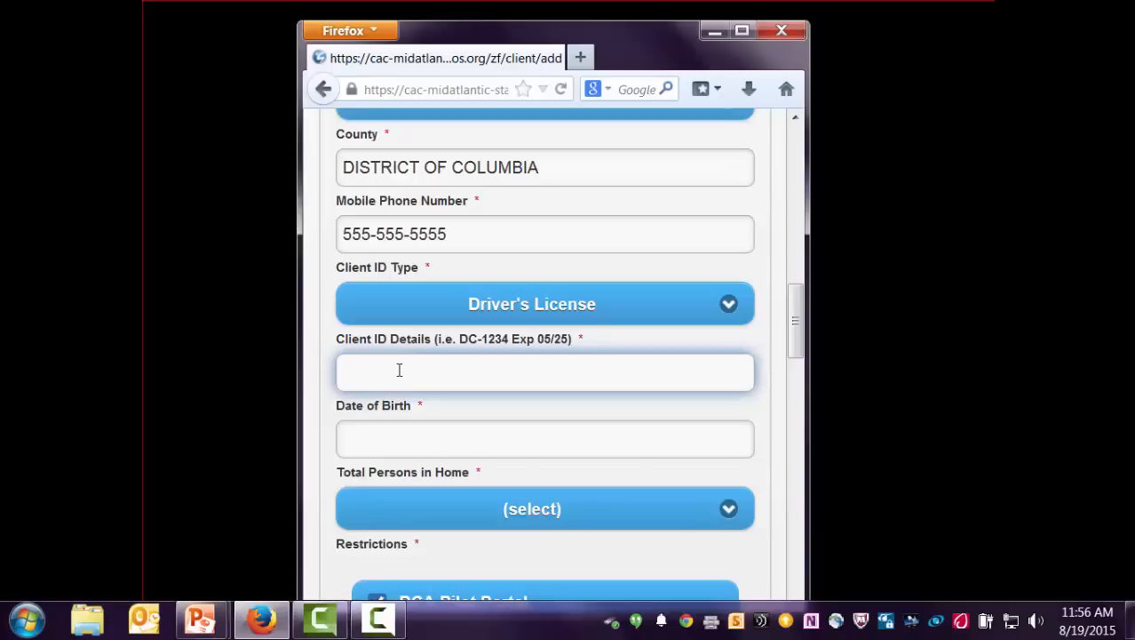
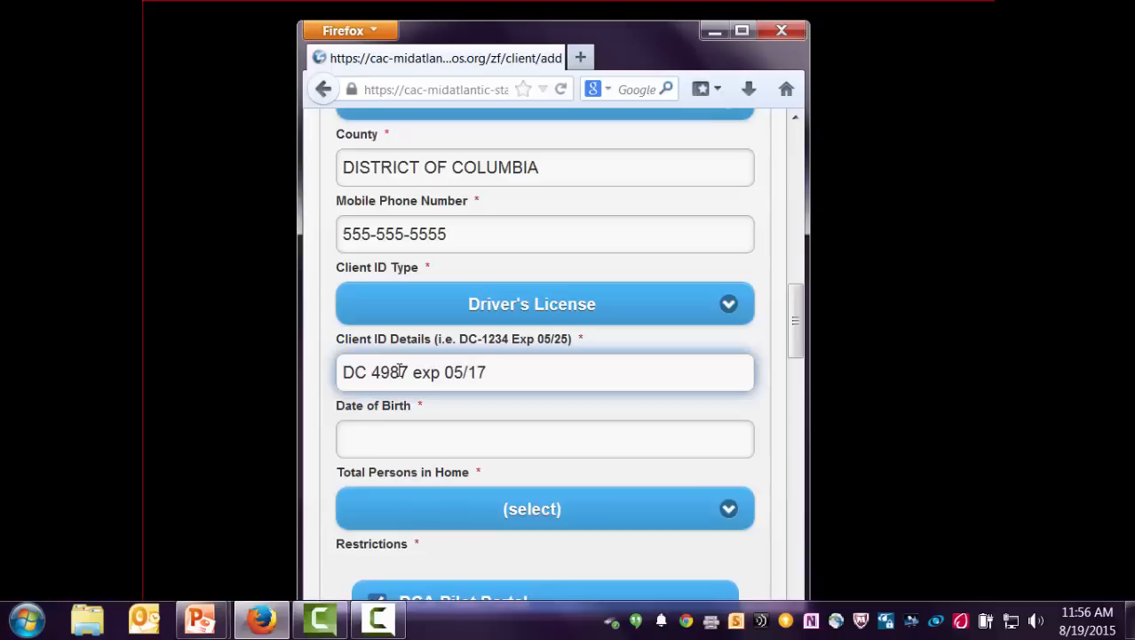
{"action": "left_click", "coordinate": [373, 437]}
{"action": "type", "text": "05/01/"}
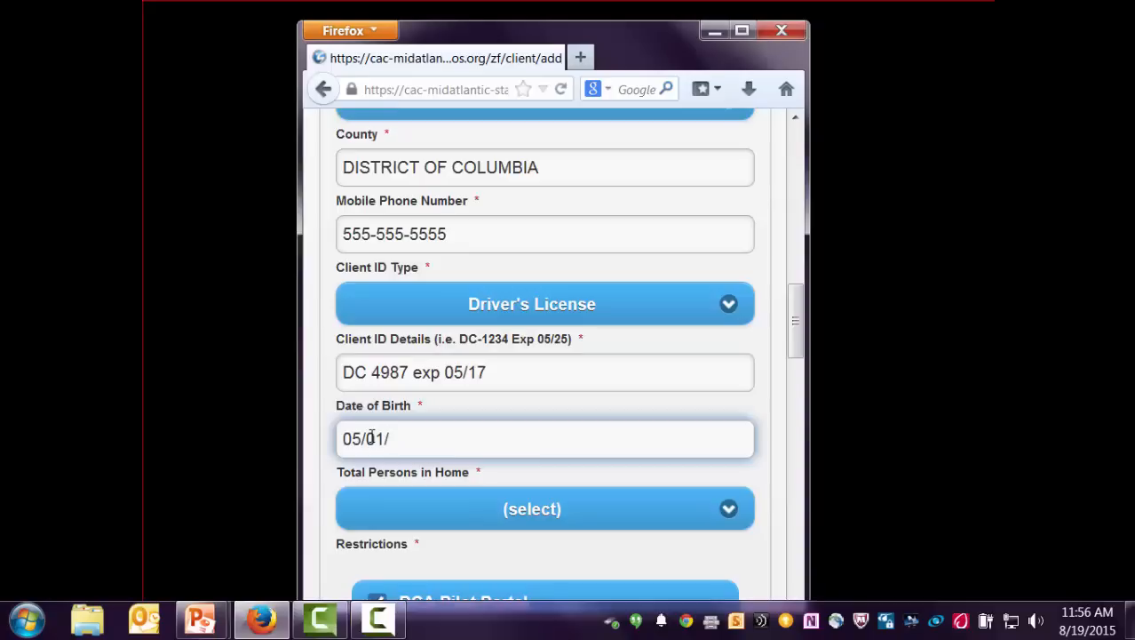
{"action": "type", "text": "1980"}
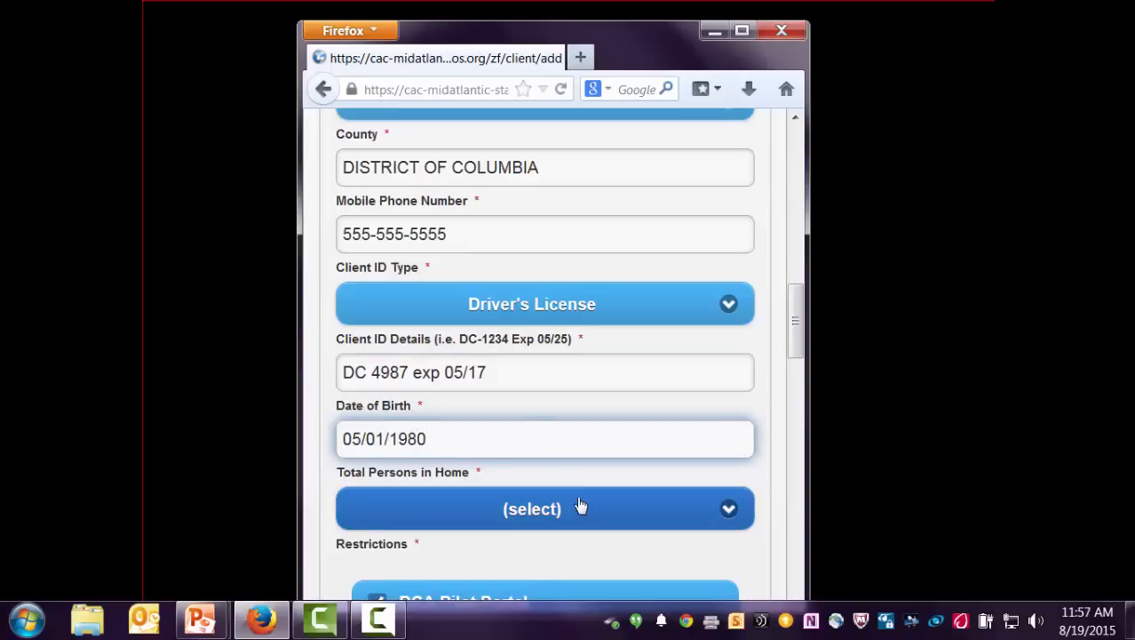
- Set total persons in home to 4 and the client consent decision to General
{"action": "scroll", "coordinate": [595, 480], "scroll_direction": "down", "scroll_amount": 5}
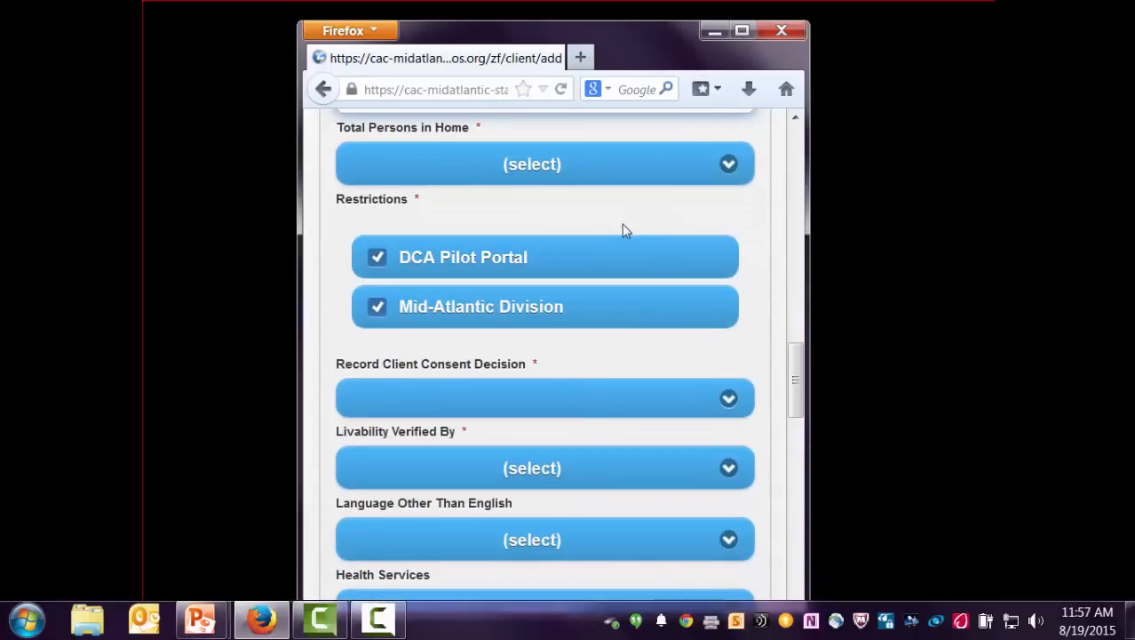
{"action": "left_click", "coordinate": [670, 181]}
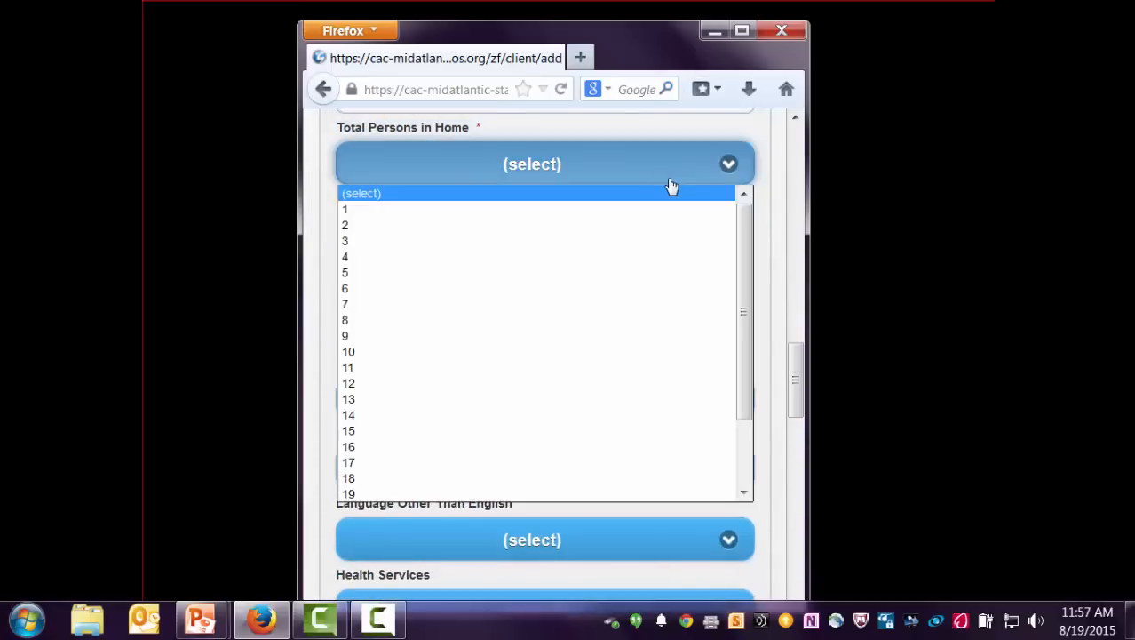
{"action": "left_click", "coordinate": [423, 259]}
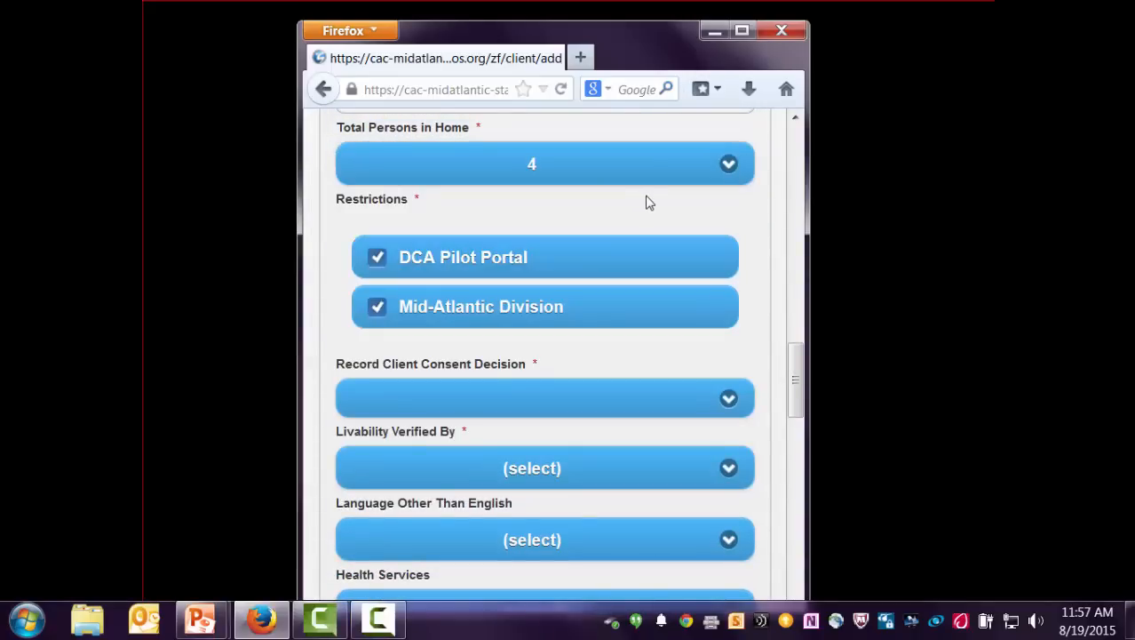
{"action": "scroll", "coordinate": [647, 202], "scroll_direction": "down", "scroll_amount": 6}
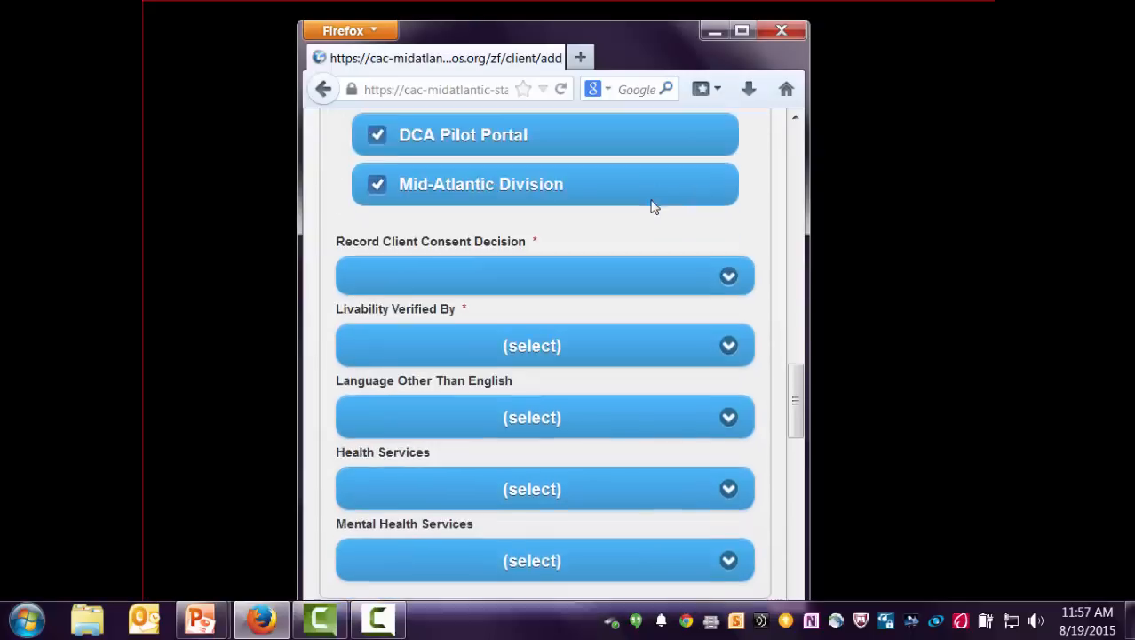
{"action": "scroll", "coordinate": [655, 207], "scroll_direction": "up", "scroll_amount": 6}
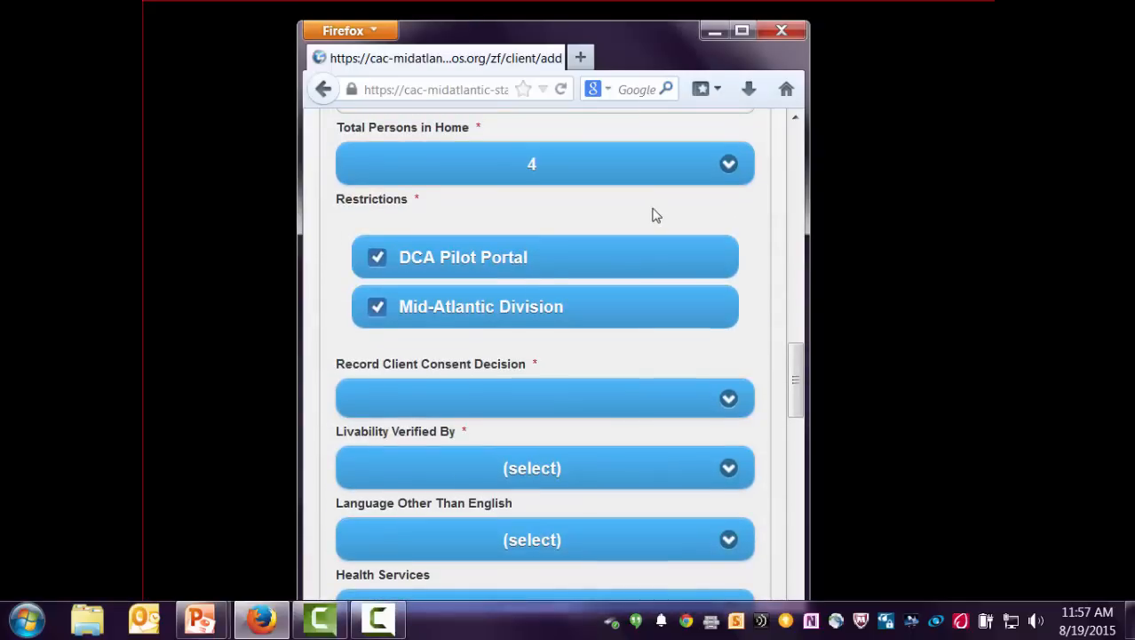
{"action": "left_click", "coordinate": [730, 403]}
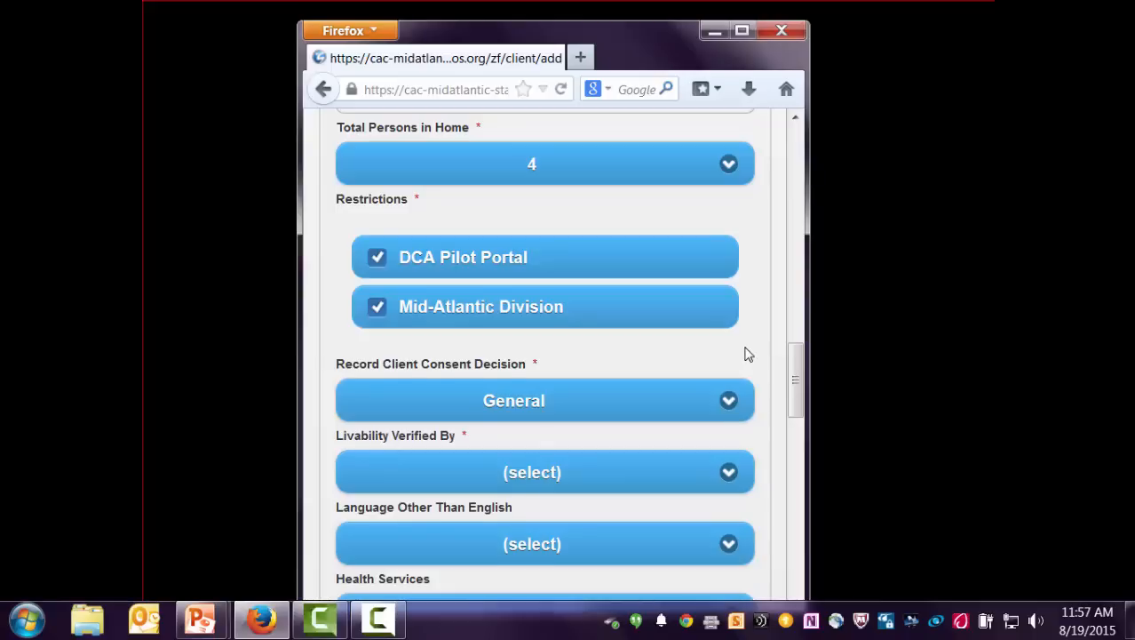
- Set Livability Verified By to Two Red Cross Responders
{"action": "scroll", "coordinate": [746, 353], "scroll_direction": "down", "scroll_amount": 2}
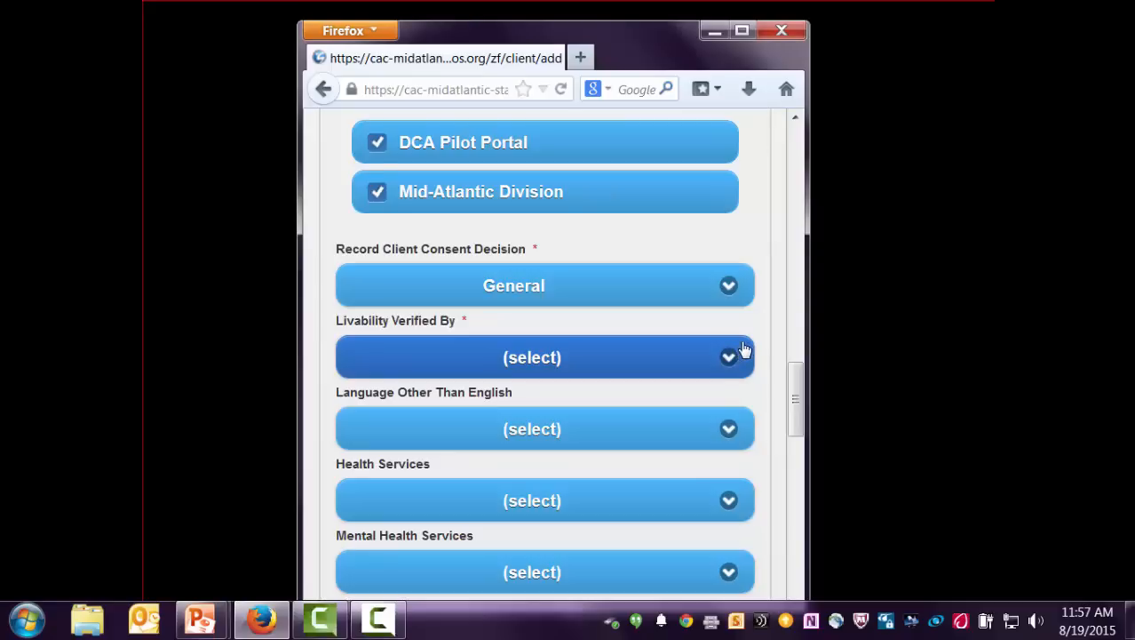
{"action": "scroll", "coordinate": [744, 350], "scroll_direction": "down", "scroll_amount": 2}
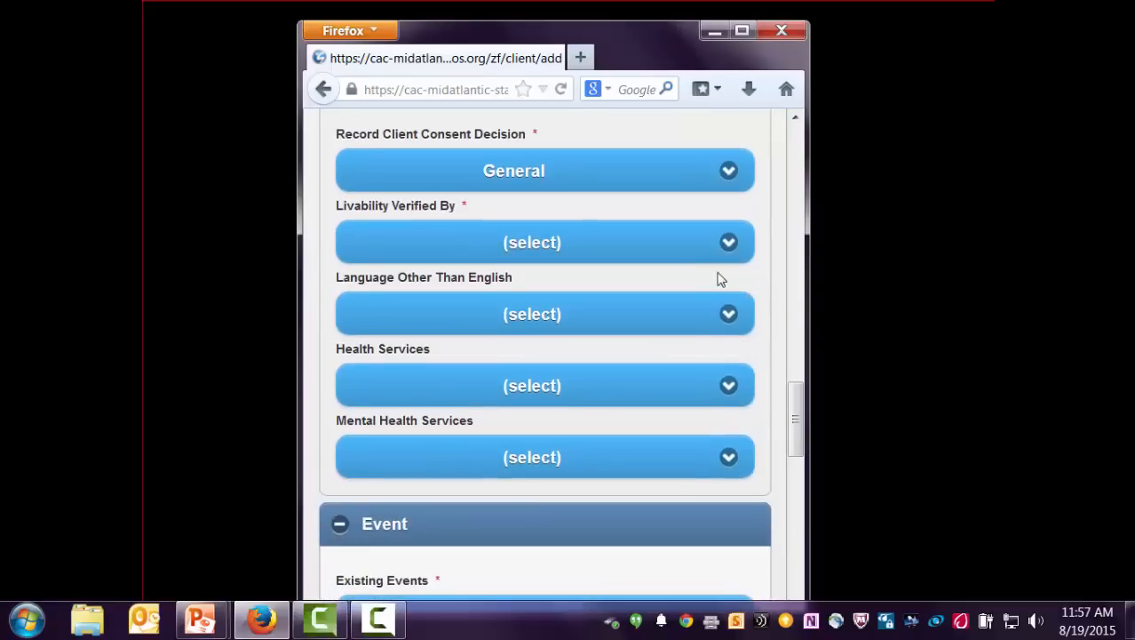
{"action": "left_click", "coordinate": [728, 245]}
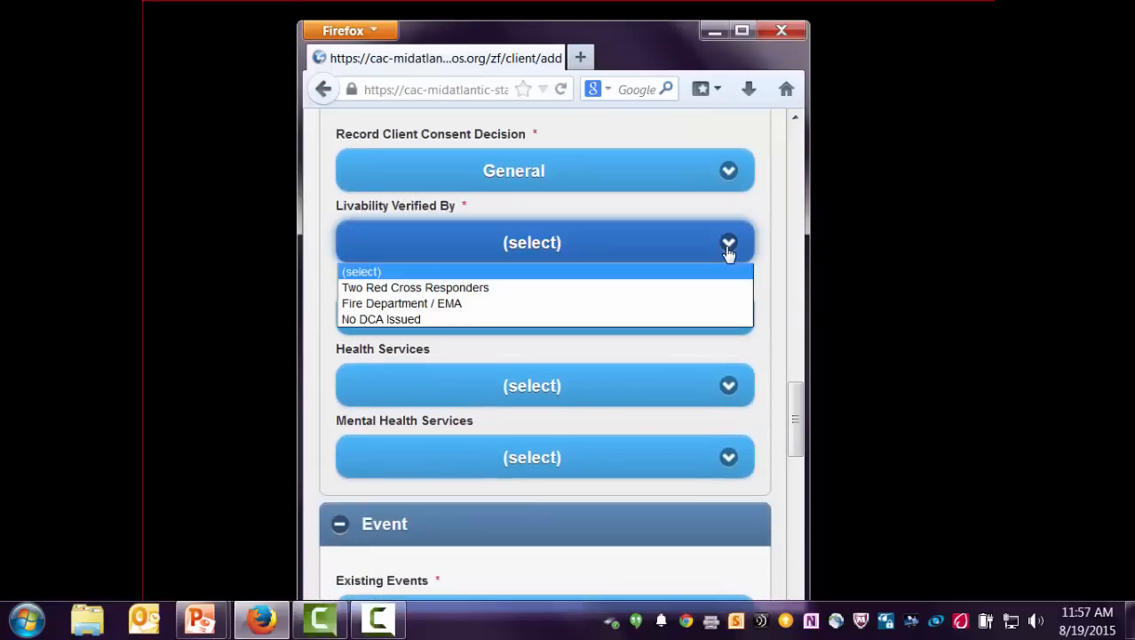
{"action": "left_click", "coordinate": [600, 288]}
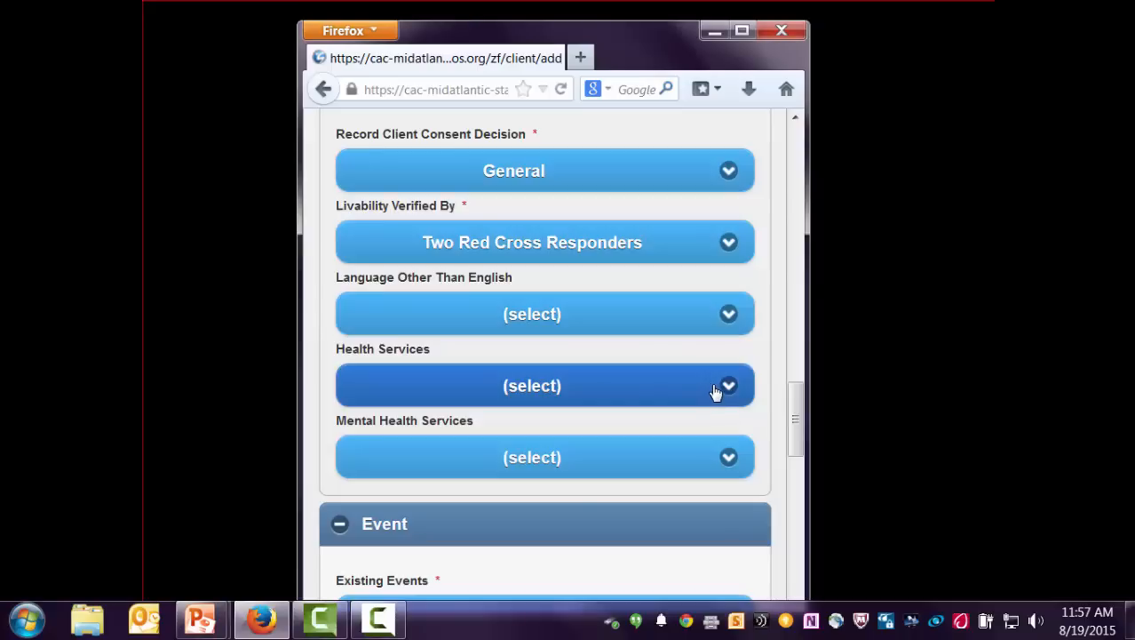
- Assign the house fire event to this client
{"action": "scroll", "coordinate": [716, 391], "scroll_direction": "down", "scroll_amount": 5}
{"action": "scroll", "coordinate": [720, 391], "scroll_direction": "down", "scroll_amount": 3}
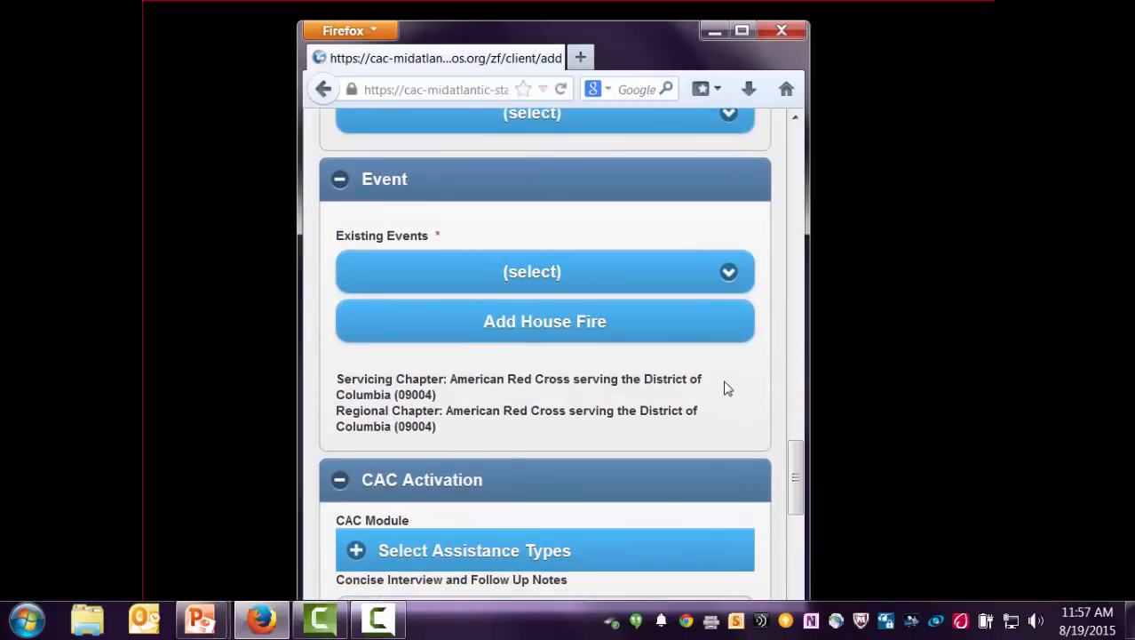
{"action": "left_click", "coordinate": [573, 334]}
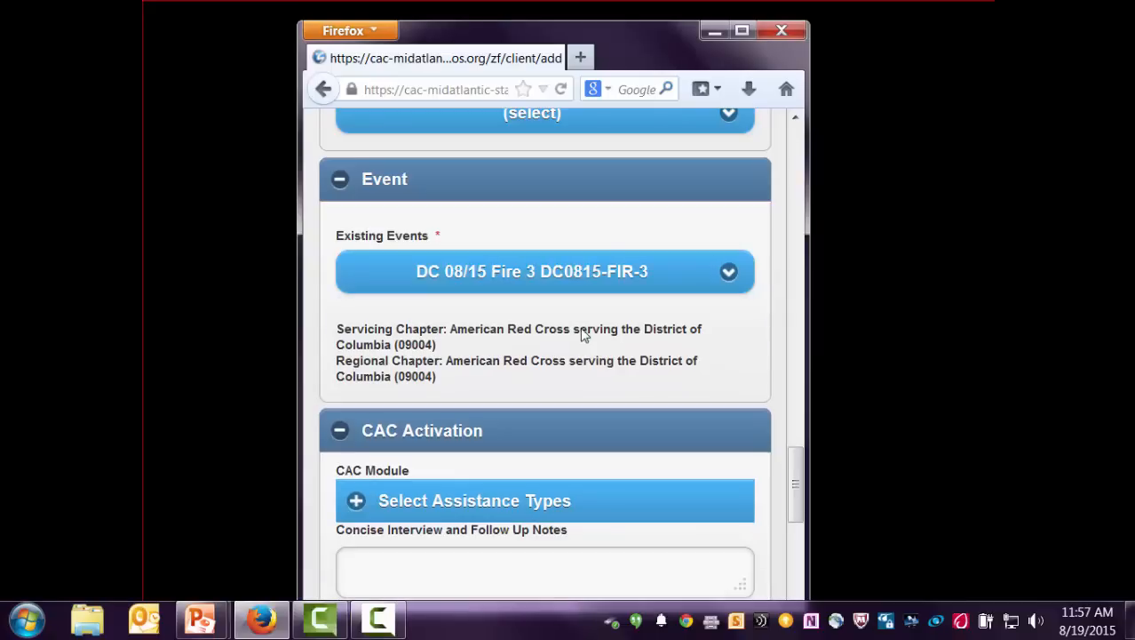
- Add B - Not Livable (per person) immediate assistance at $150.00
{"action": "scroll", "coordinate": [584, 333], "scroll_direction": "down", "scroll_amount": 5}
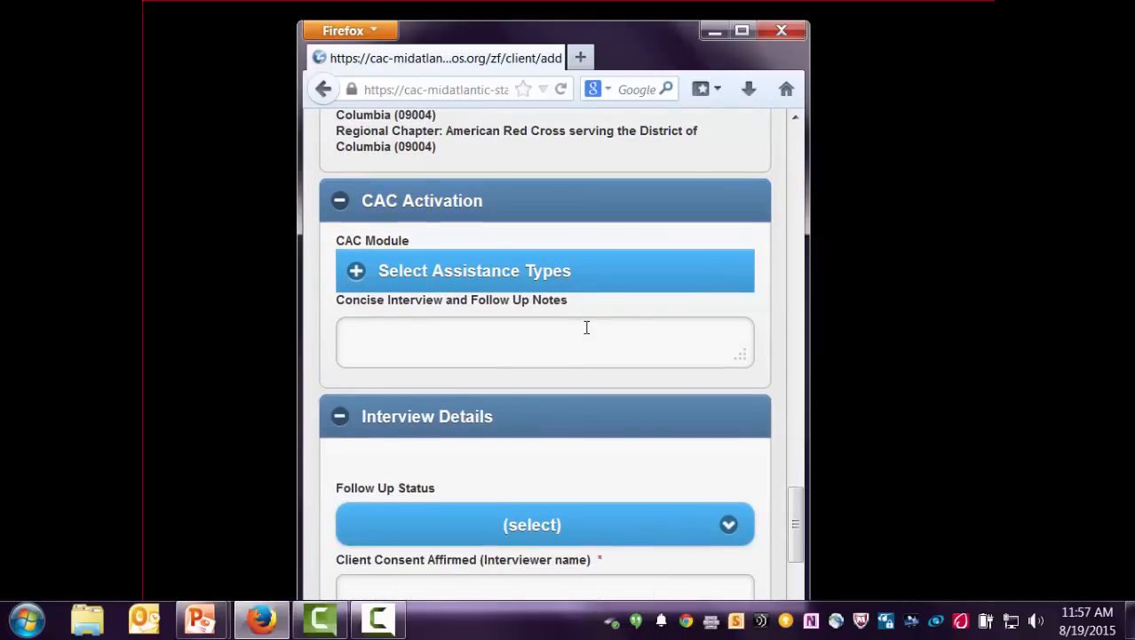
{"action": "left_click", "coordinate": [449, 276]}
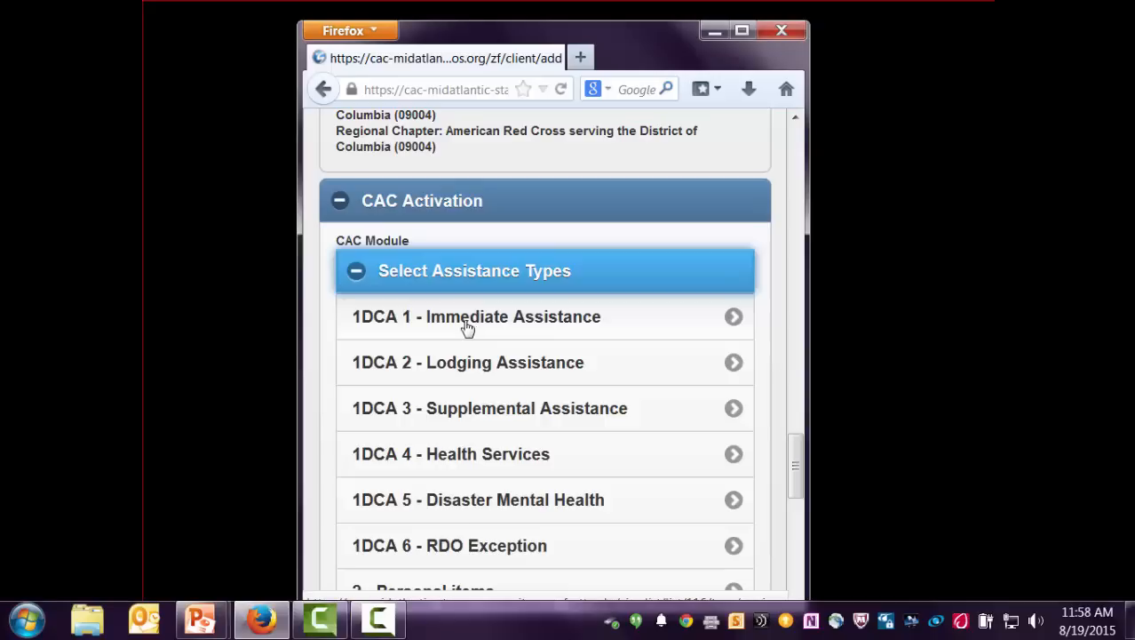
{"action": "scroll", "coordinate": [471, 327], "scroll_direction": "down", "scroll_amount": 2}
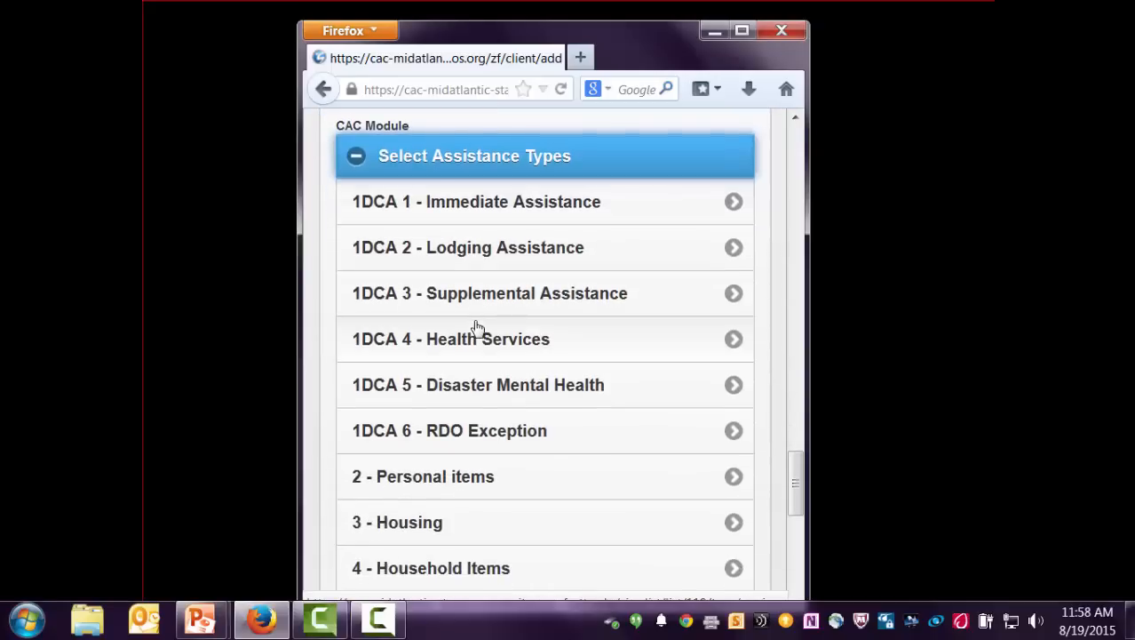
{"action": "scroll", "coordinate": [473, 327], "scroll_direction": "up", "scroll_amount": 3}
{"action": "scroll", "coordinate": [473, 329], "scroll_direction": "up", "scroll_amount": 1}
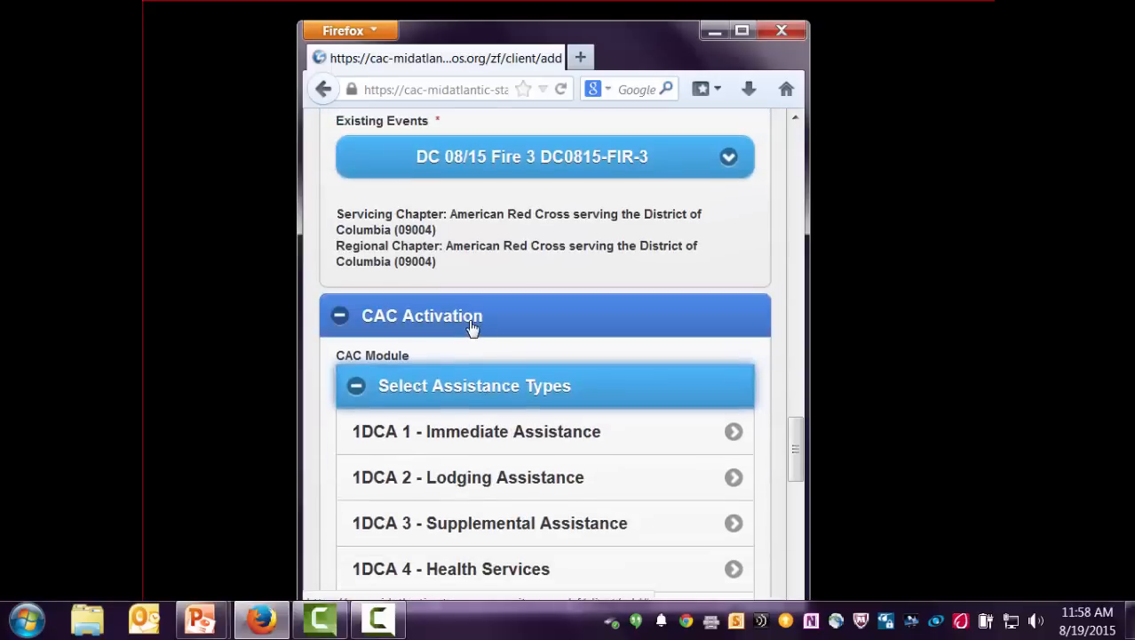
{"action": "left_click", "coordinate": [488, 440]}
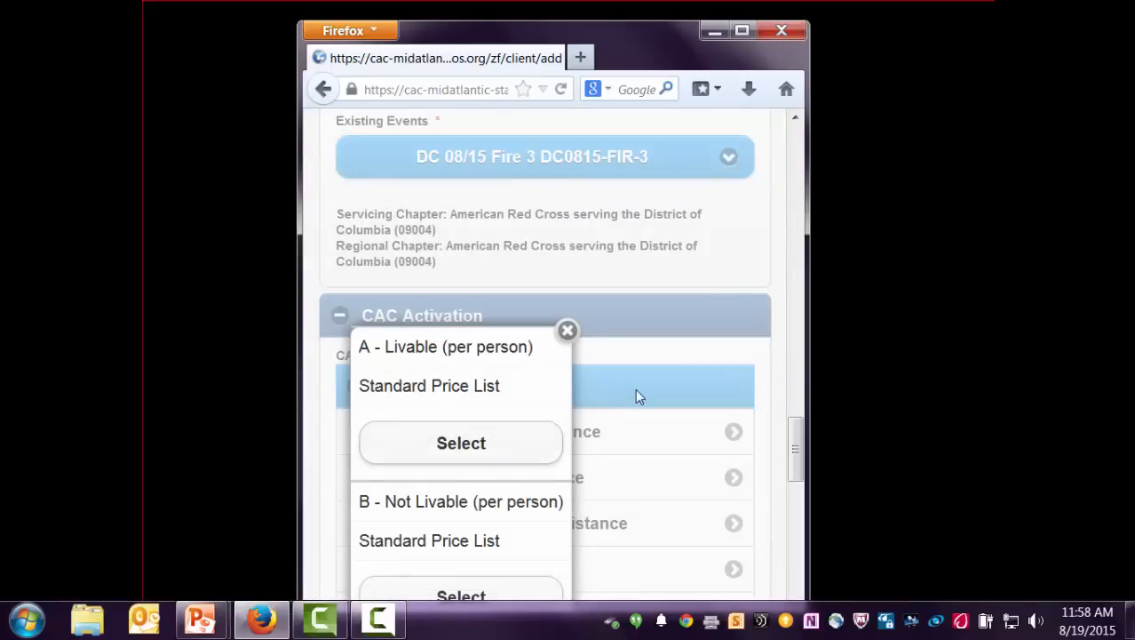
{"action": "left_click", "coordinate": [462, 594]}
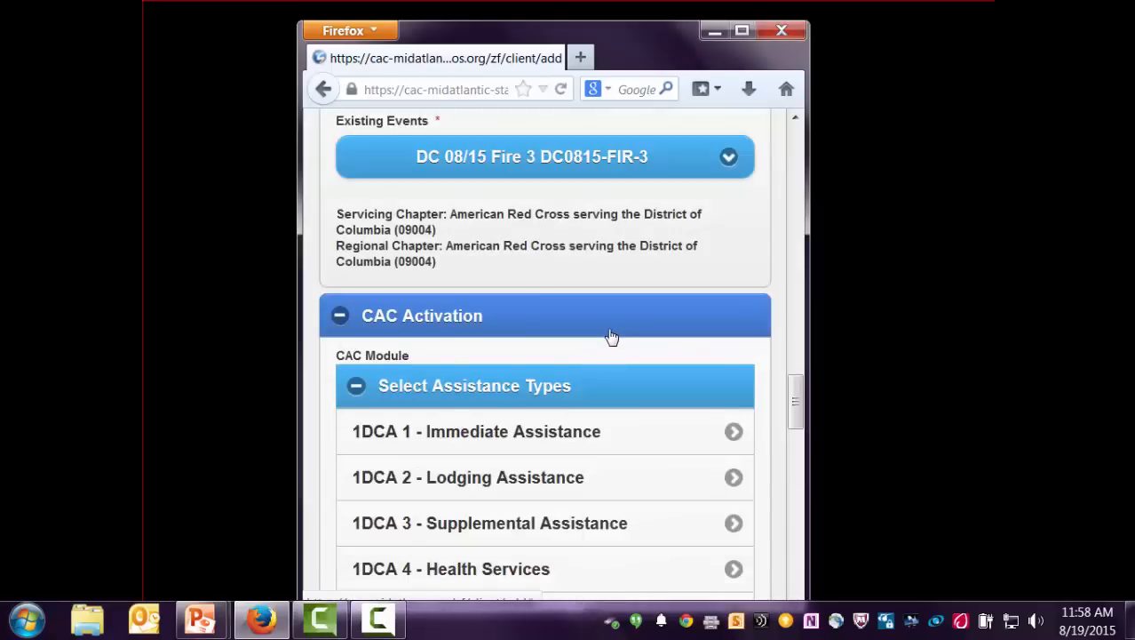
- Add Lodging Tier 1 ($120) lodging assistance
{"action": "scroll", "coordinate": [611, 336], "scroll_direction": "down", "scroll_amount": 1}
{"action": "scroll", "coordinate": [611, 338], "scroll_direction": "down", "scroll_amount": 4}
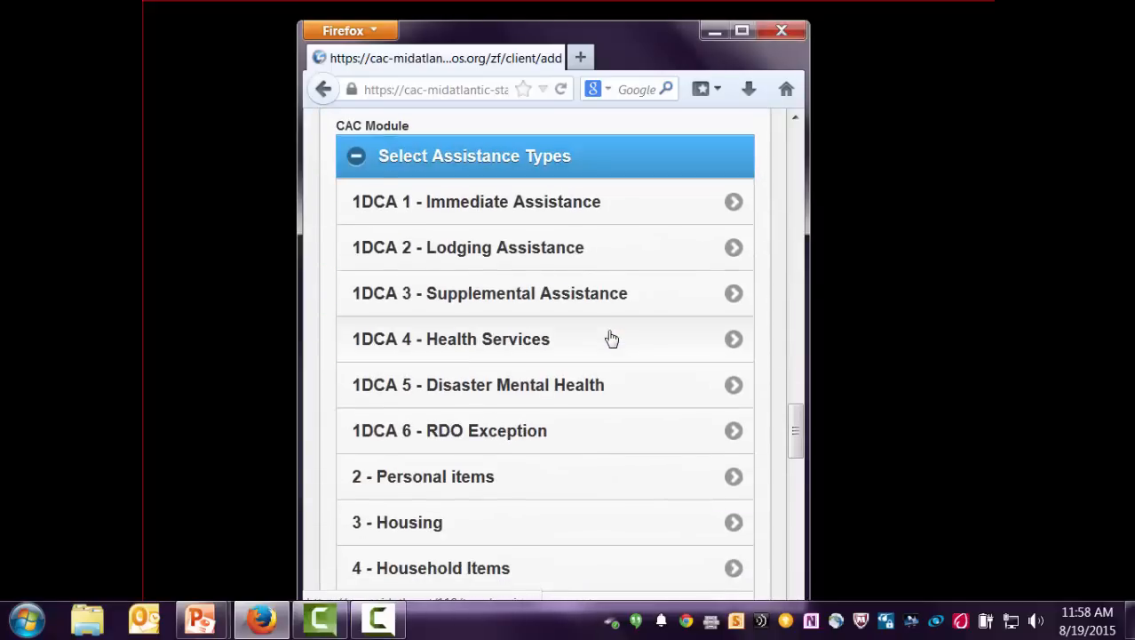
{"action": "scroll", "coordinate": [611, 337], "scroll_direction": "up", "scroll_amount": 5}
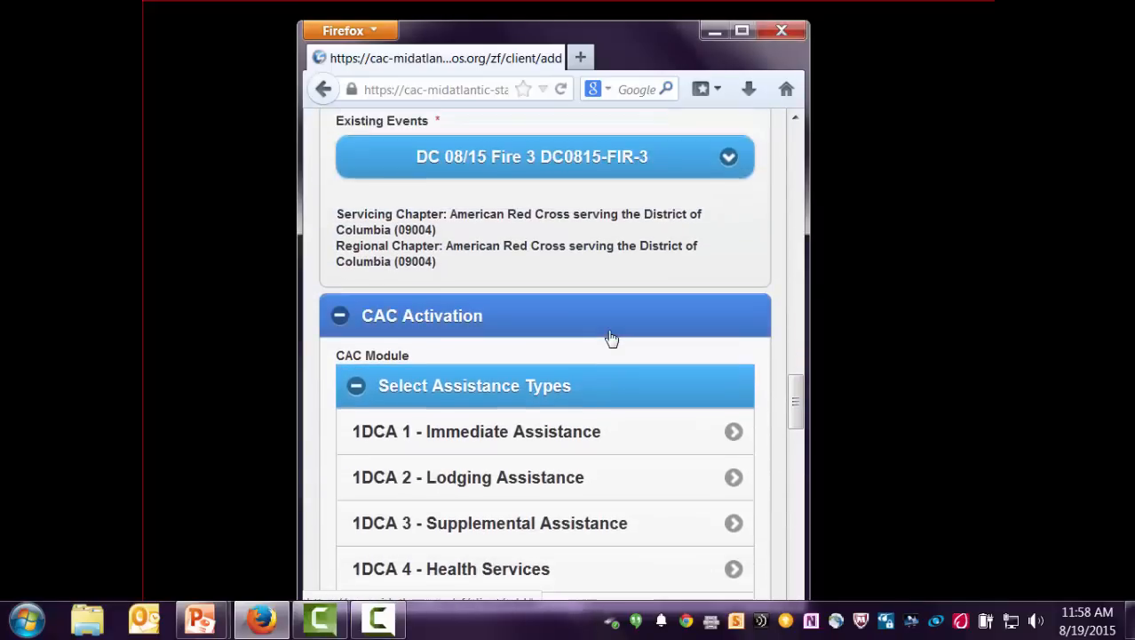
{"action": "left_click", "coordinate": [555, 486]}
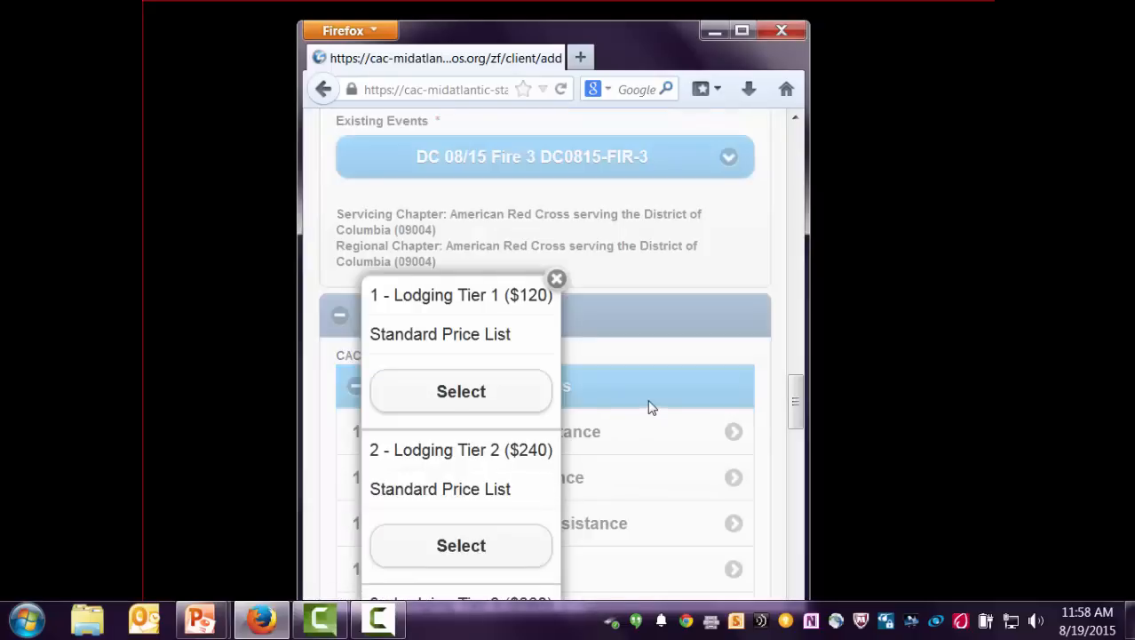
{"action": "scroll", "coordinate": [648, 401], "scroll_direction": "down", "scroll_amount": 2}
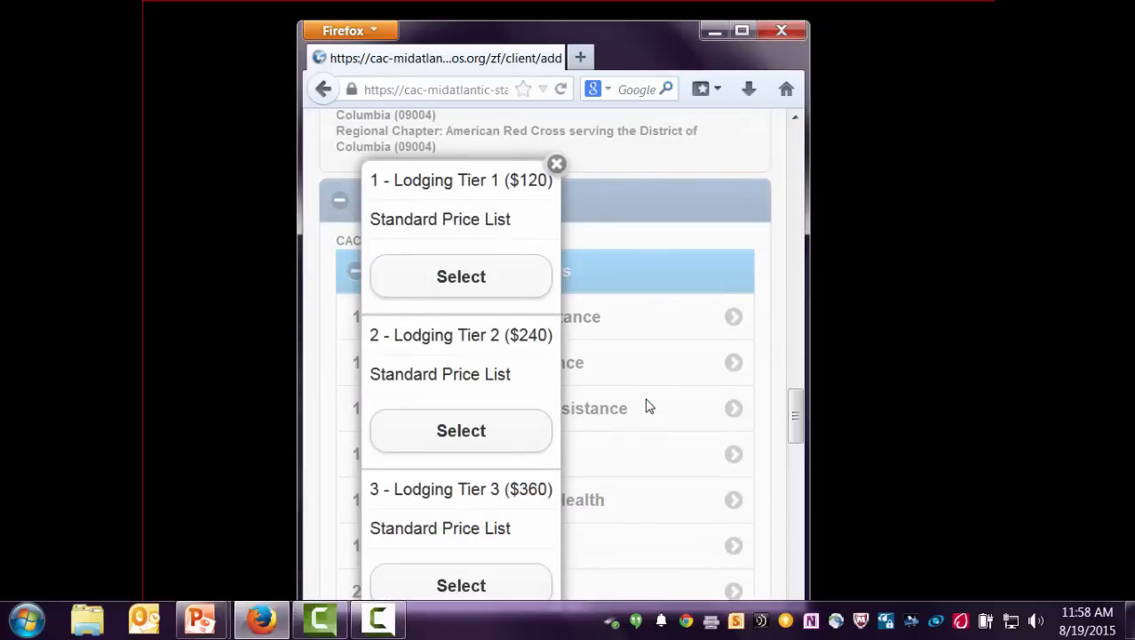
{"action": "scroll", "coordinate": [648, 406], "scroll_direction": "down", "scroll_amount": 2}
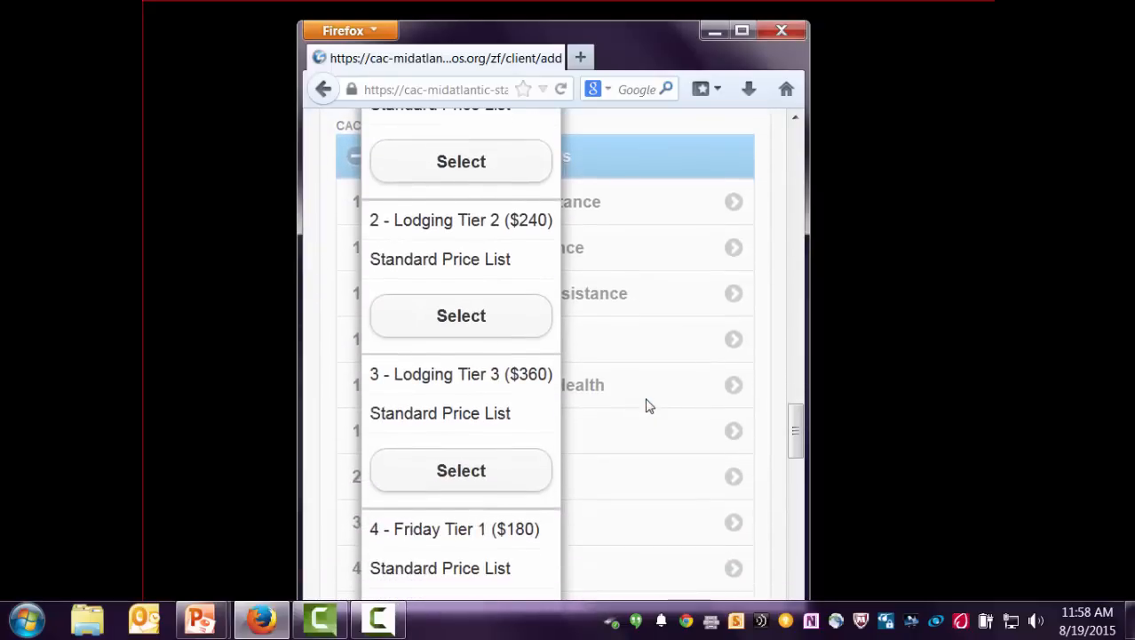
{"action": "scroll", "coordinate": [649, 406], "scroll_direction": "down", "scroll_amount": 2}
{"action": "scroll", "coordinate": [647, 406], "scroll_direction": "down", "scroll_amount": 6}
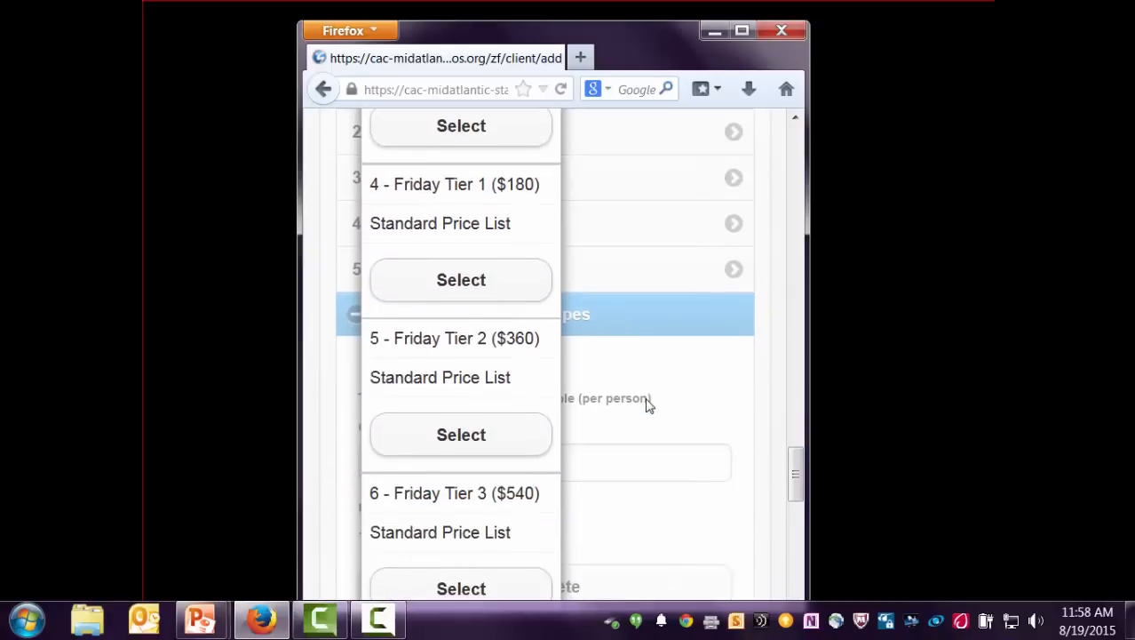
{"action": "scroll", "coordinate": [647, 406], "scroll_direction": "up", "scroll_amount": 10}
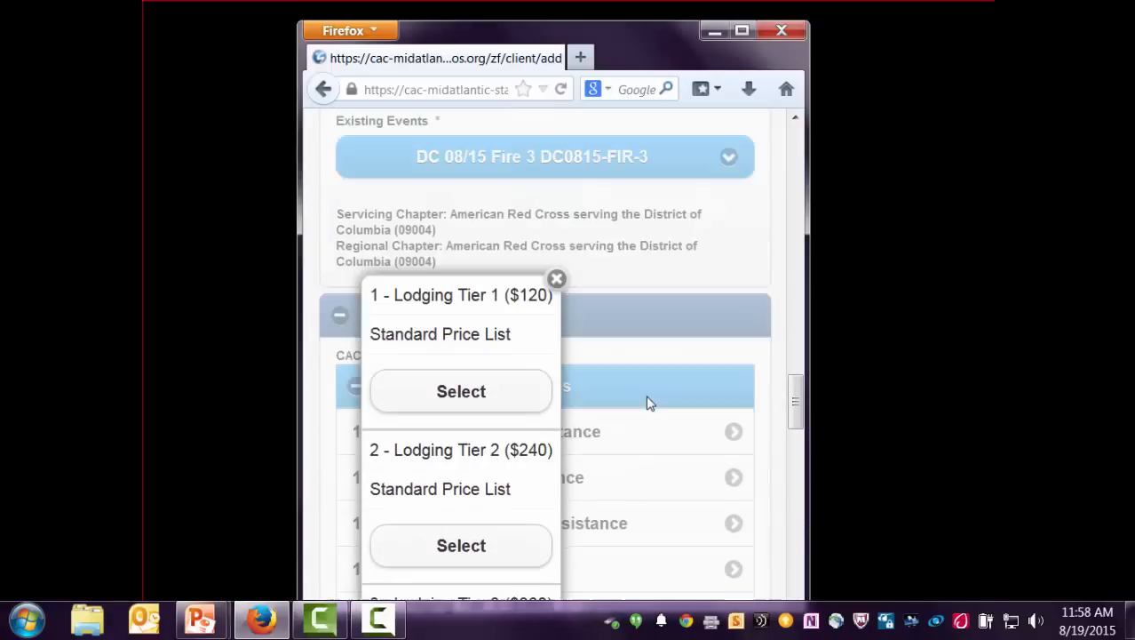
{"action": "left_click", "coordinate": [444, 391]}
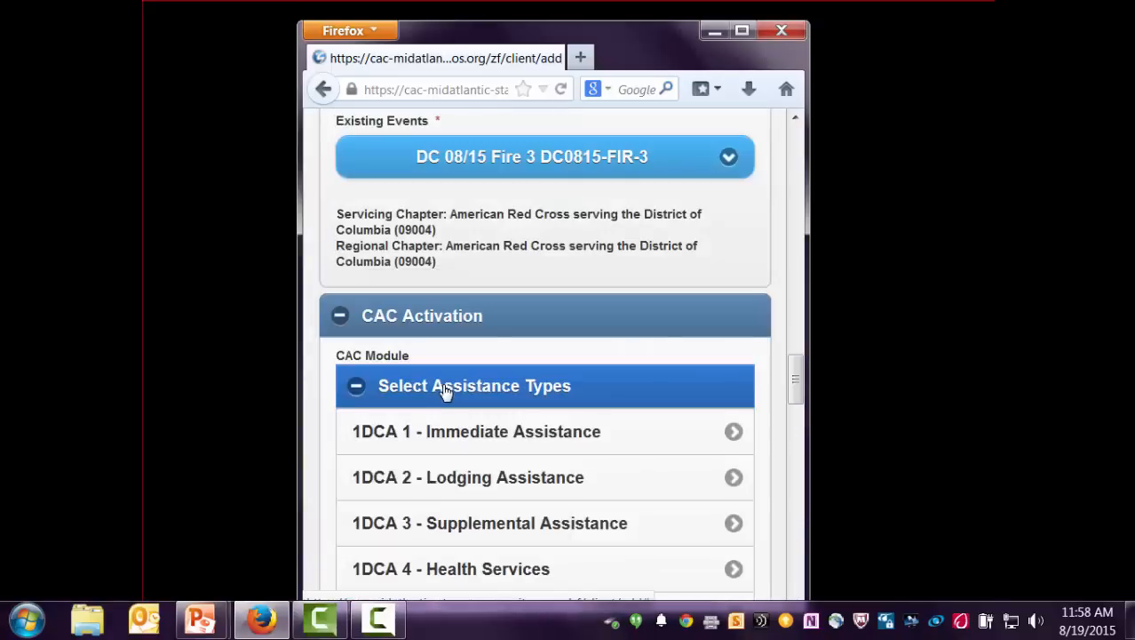
{"action": "scroll", "coordinate": [448, 391], "scroll_direction": "down", "scroll_amount": 5}
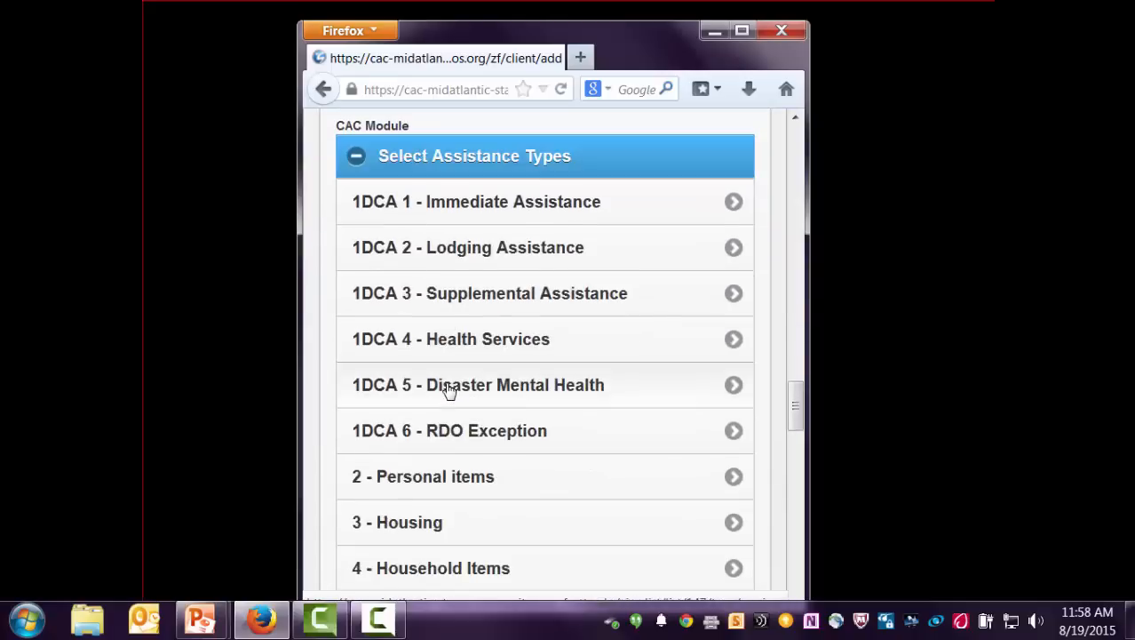
{"action": "scroll", "coordinate": [455, 391], "scroll_direction": "down", "scroll_amount": 2}
- Change the B - Not Livable quantity from 1 to 4, making the grand total 270.00
{"action": "scroll", "coordinate": [459, 389], "scroll_direction": "down", "scroll_amount": 3}
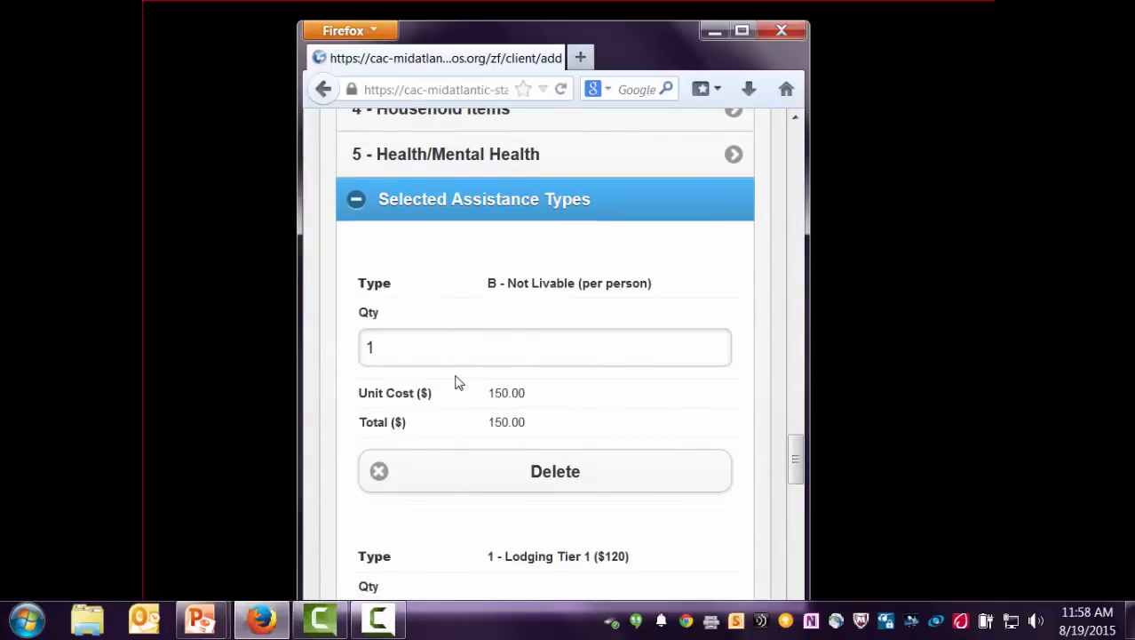
{"action": "scroll", "coordinate": [448, 383], "scroll_direction": "down", "scroll_amount": 2}
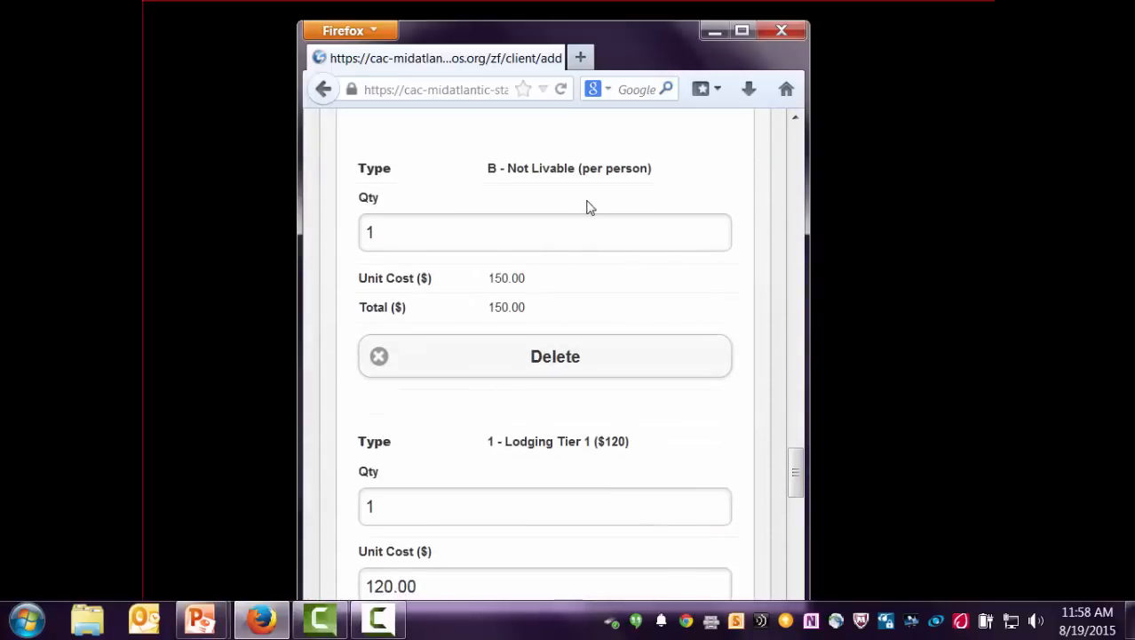
{"action": "left_click", "coordinate": [370, 232]}
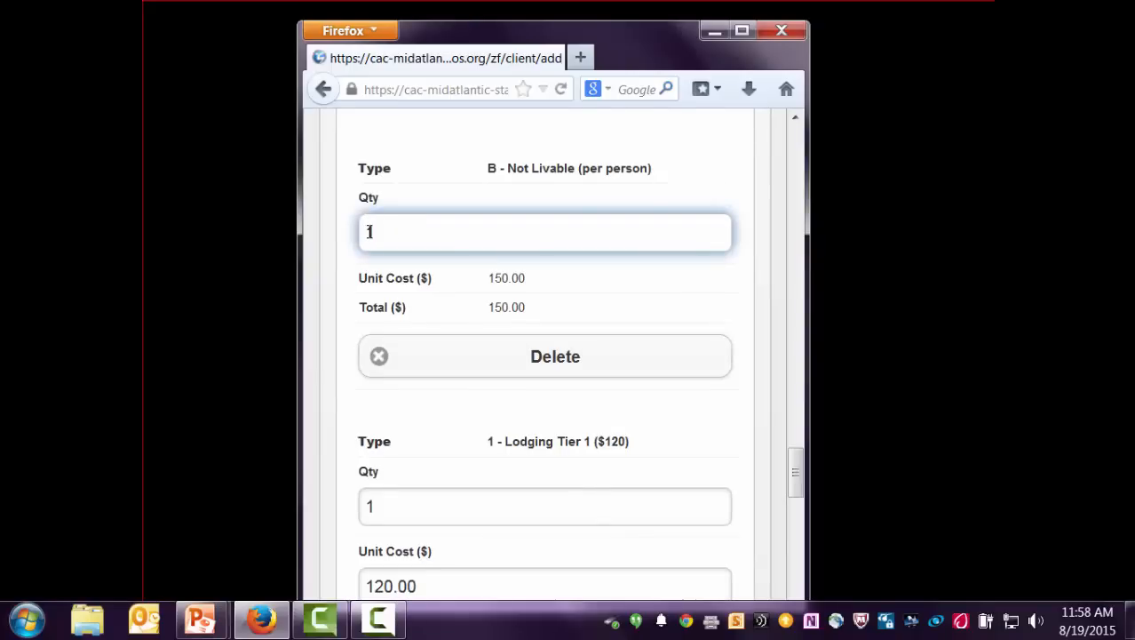
{"action": "key", "text": "BackSpace"}
{"action": "type", "text": "4"}
{"action": "scroll", "coordinate": [469, 487], "scroll_direction": "down", "scroll_amount": 2}
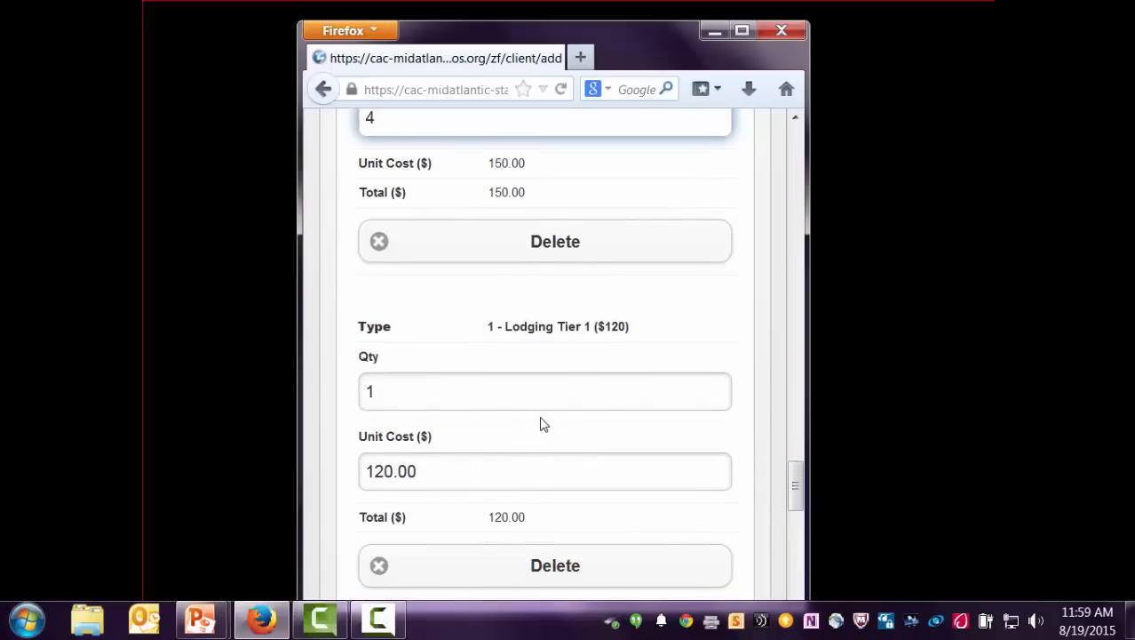
{"action": "scroll", "coordinate": [544, 425], "scroll_direction": "down", "scroll_amount": 2}
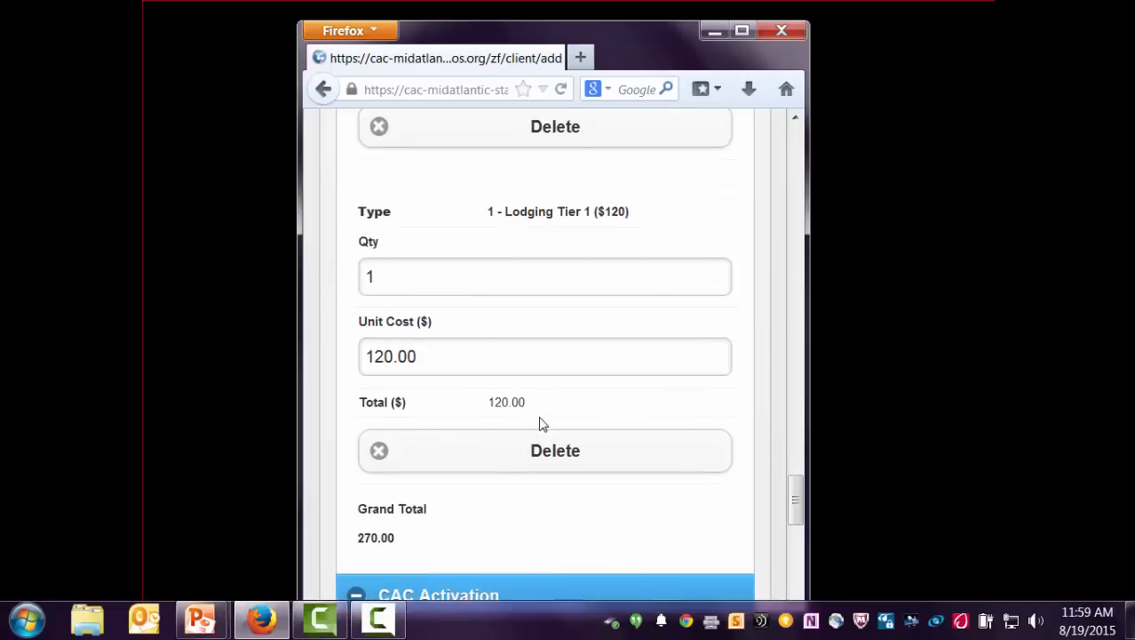
{"action": "scroll", "coordinate": [543, 425], "scroll_direction": "down", "scroll_amount": 1}
{"action": "scroll", "coordinate": [544, 425], "scroll_direction": "down", "scroll_amount": 2}
{"action": "scroll", "coordinate": [543, 425], "scroll_direction": "down", "scroll_amount": 2}
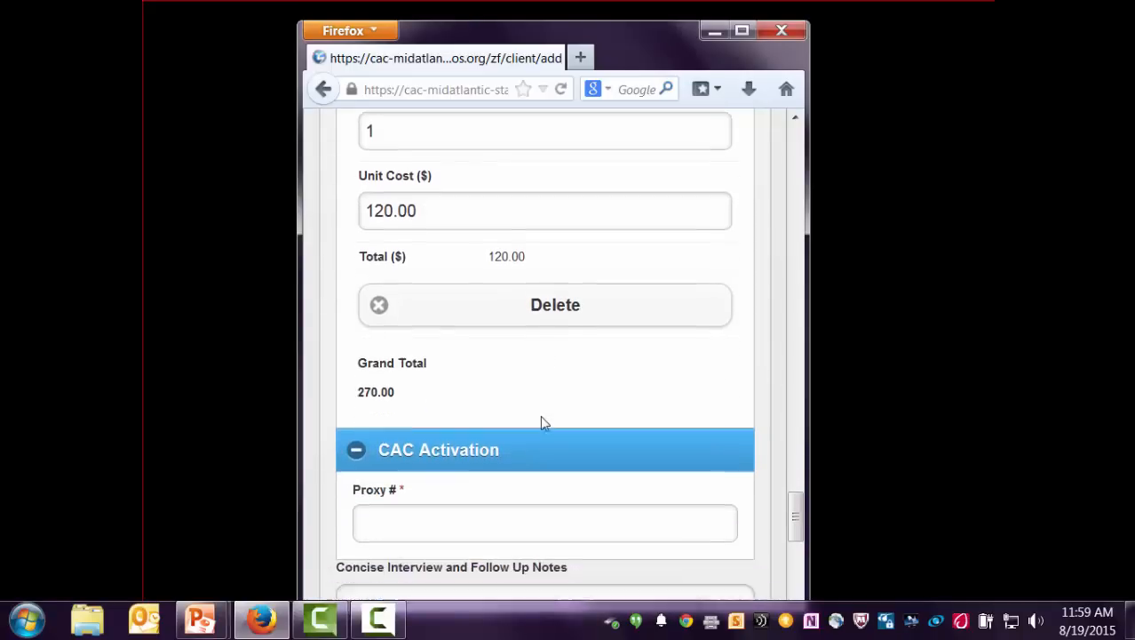
{"action": "scroll", "coordinate": [544, 418], "scroll_direction": "down", "scroll_amount": 3}
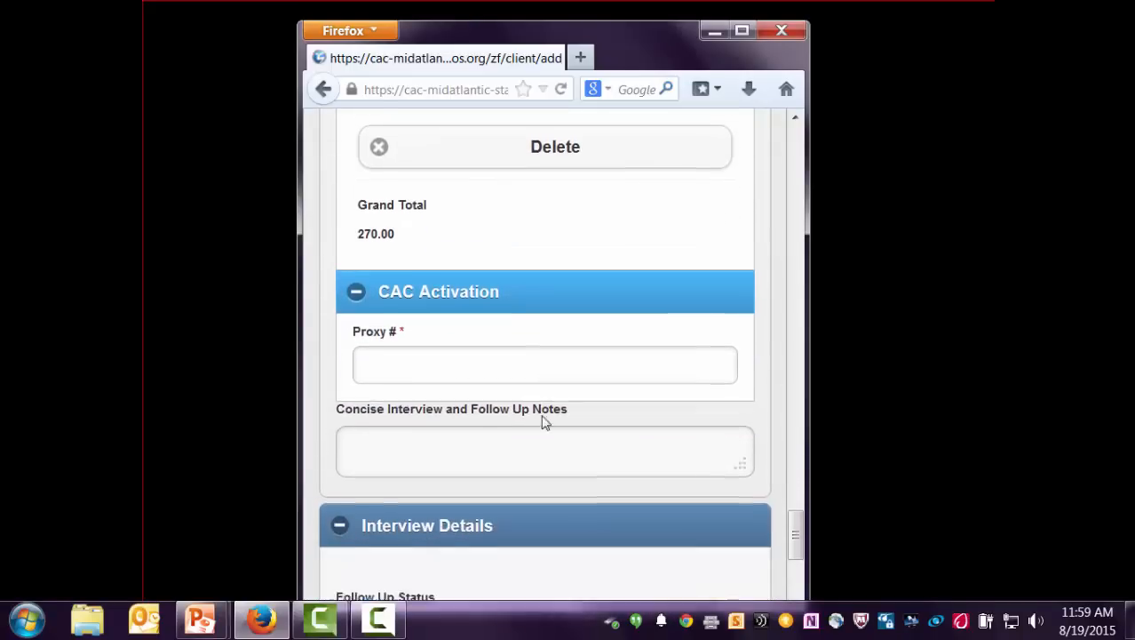
- Set the Follow Up Status to Needed
{"action": "left_click", "coordinate": [412, 330]}
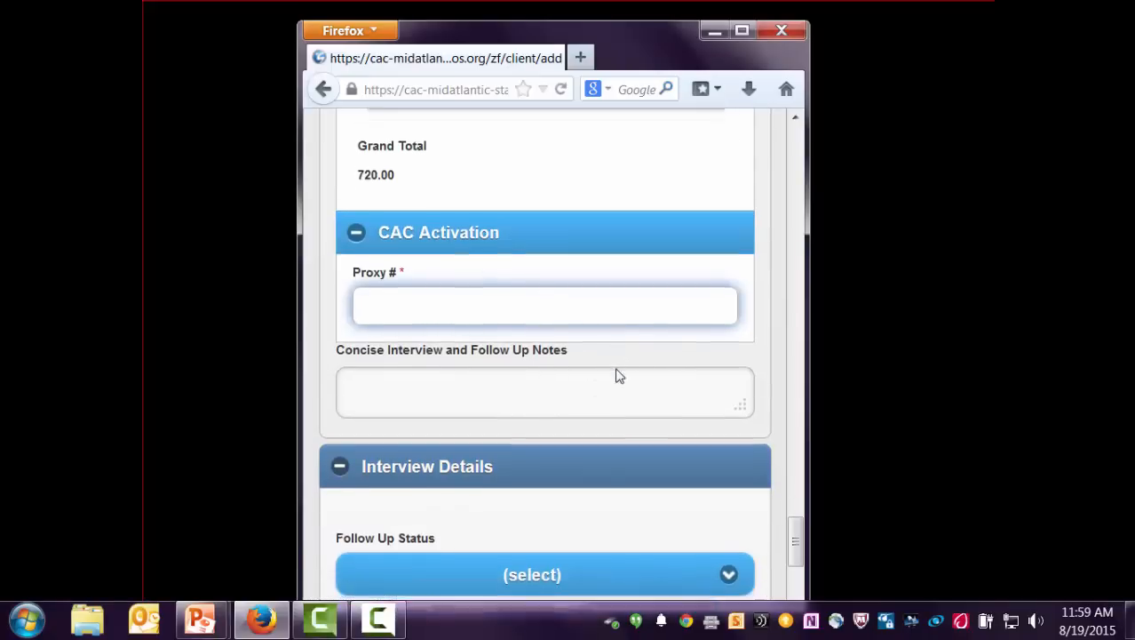
{"action": "scroll", "coordinate": [616, 375], "scroll_direction": "down", "scroll_amount": 3}
{"action": "left_click", "coordinate": [398, 292]}
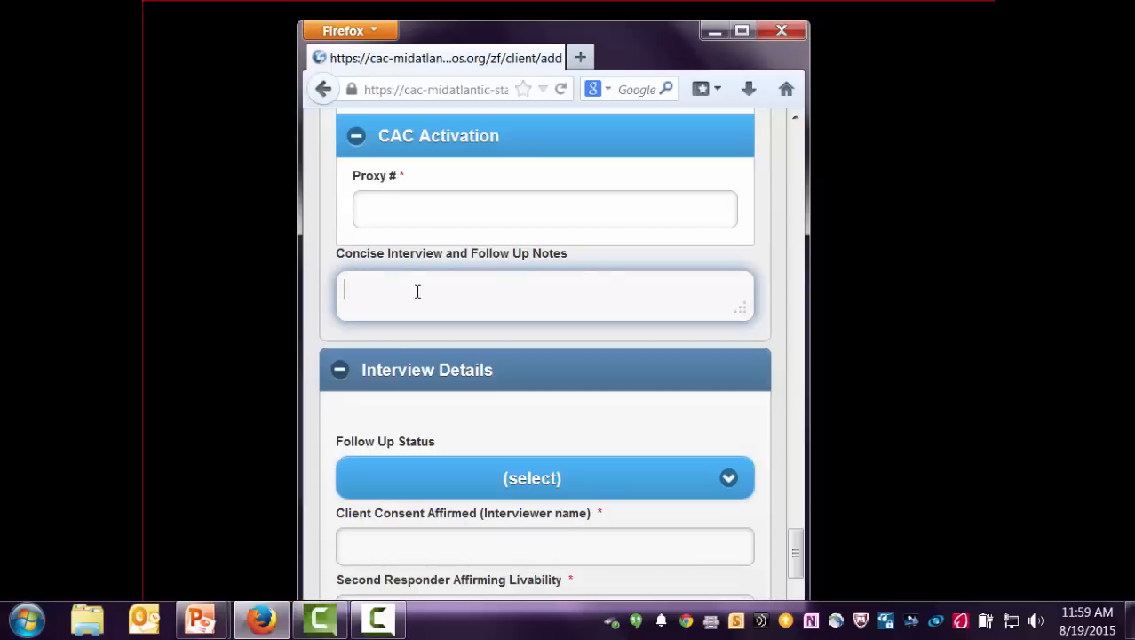
{"action": "scroll", "coordinate": [420, 290], "scroll_direction": "down", "scroll_amount": 3}
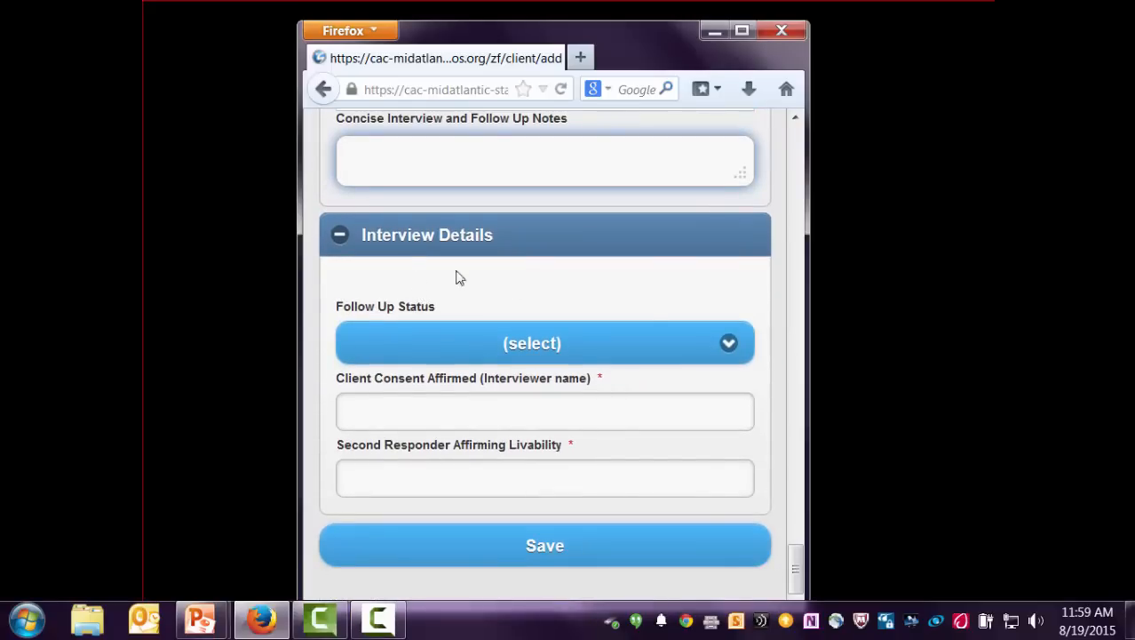
{"action": "left_click", "coordinate": [729, 357]}
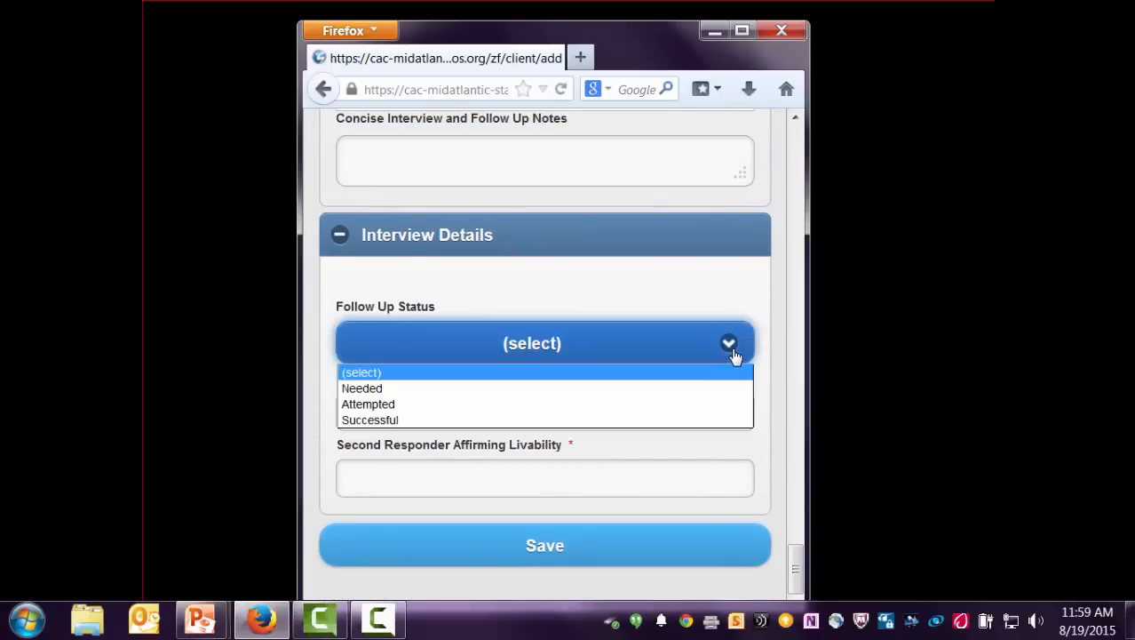
{"action": "left_click", "coordinate": [366, 387]}
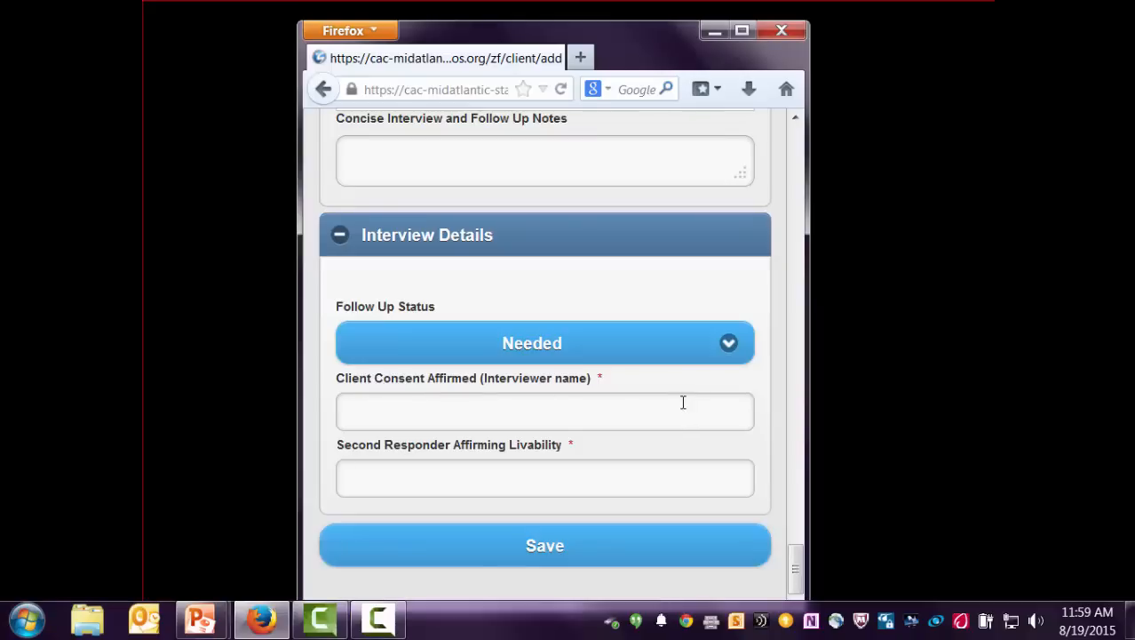
- Enter the interviewer's name for client consent and the second responder's name for livability
{"action": "left_click", "coordinate": [381, 406]}
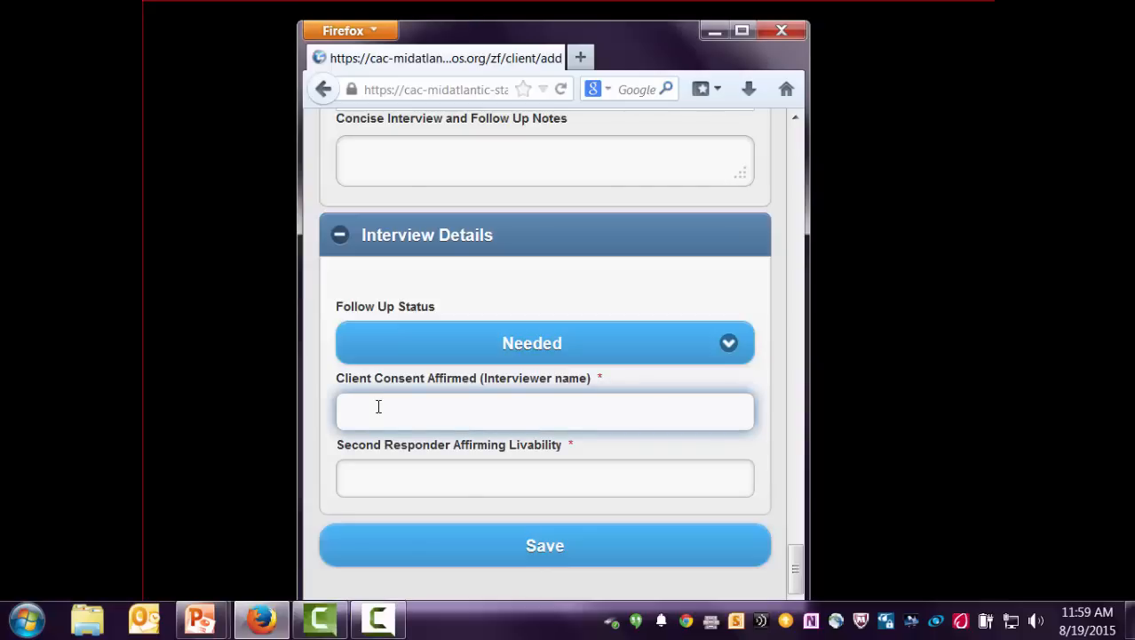
{"action": "type", "text": "Kathleen Caseworker"}
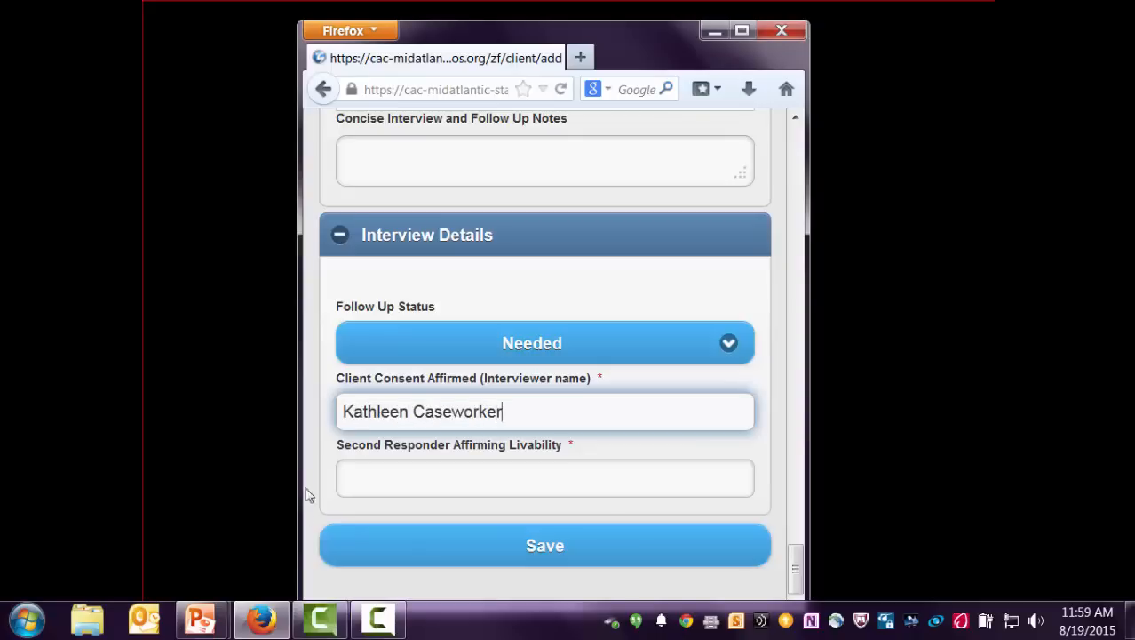
{"action": "left_click", "coordinate": [399, 477]}
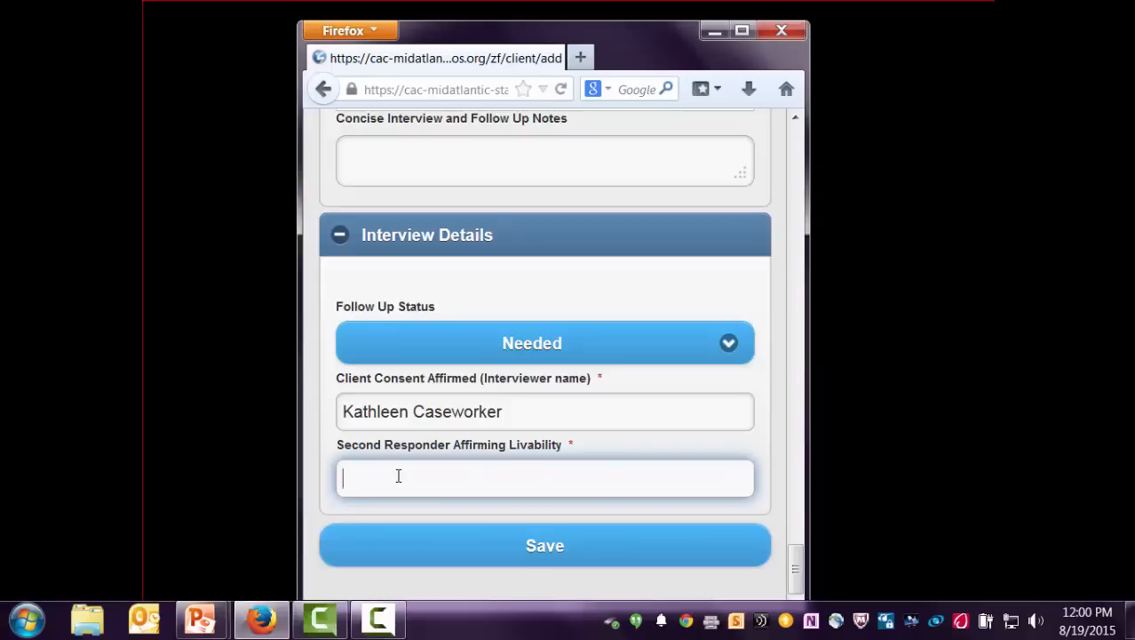
{"action": "type", "text": "Joe Responder"}
- Save the client form and find the 'You must enter a valid CAC' error under Proxy #
{"action": "left_click", "coordinate": [569, 549]}
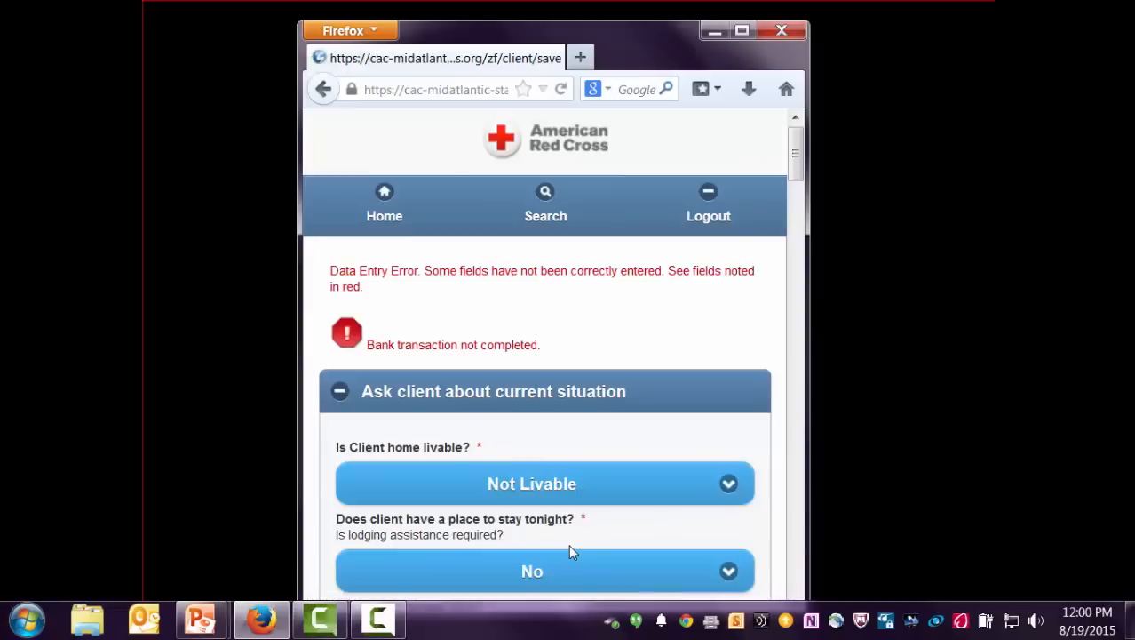
{"action": "scroll", "coordinate": [551, 291], "scroll_direction": "down", "scroll_amount": 5}
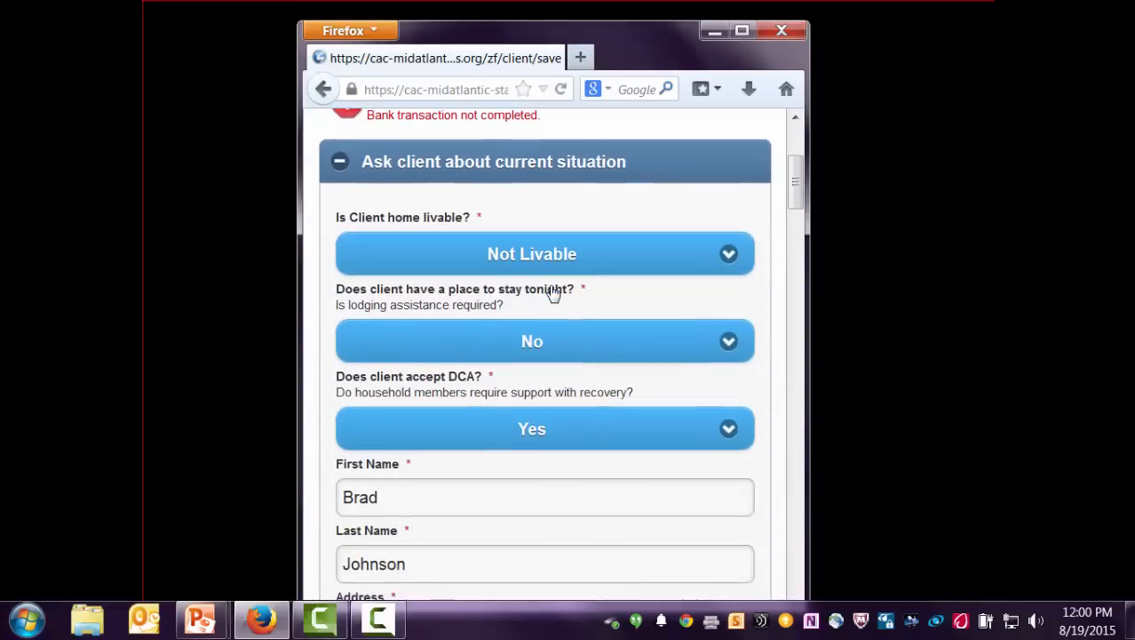
{"action": "scroll", "coordinate": [553, 288], "scroll_direction": "down", "scroll_amount": 3}
{"action": "scroll", "coordinate": [556, 286], "scroll_direction": "up", "scroll_amount": 5}
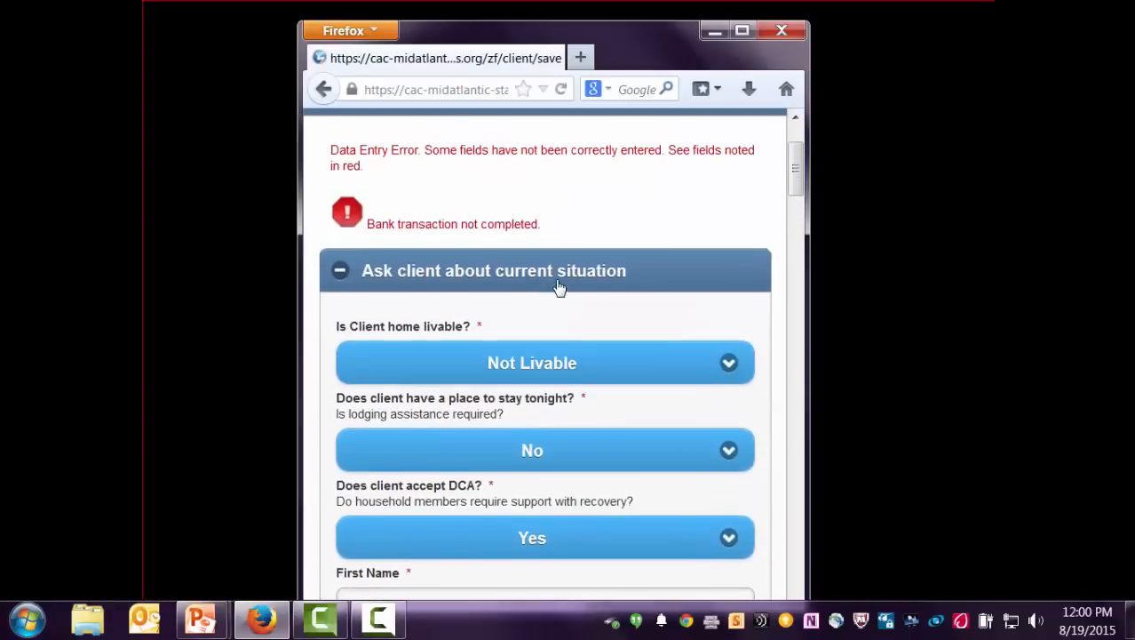
{"action": "scroll", "coordinate": [559, 282], "scroll_direction": "down", "scroll_amount": 3}
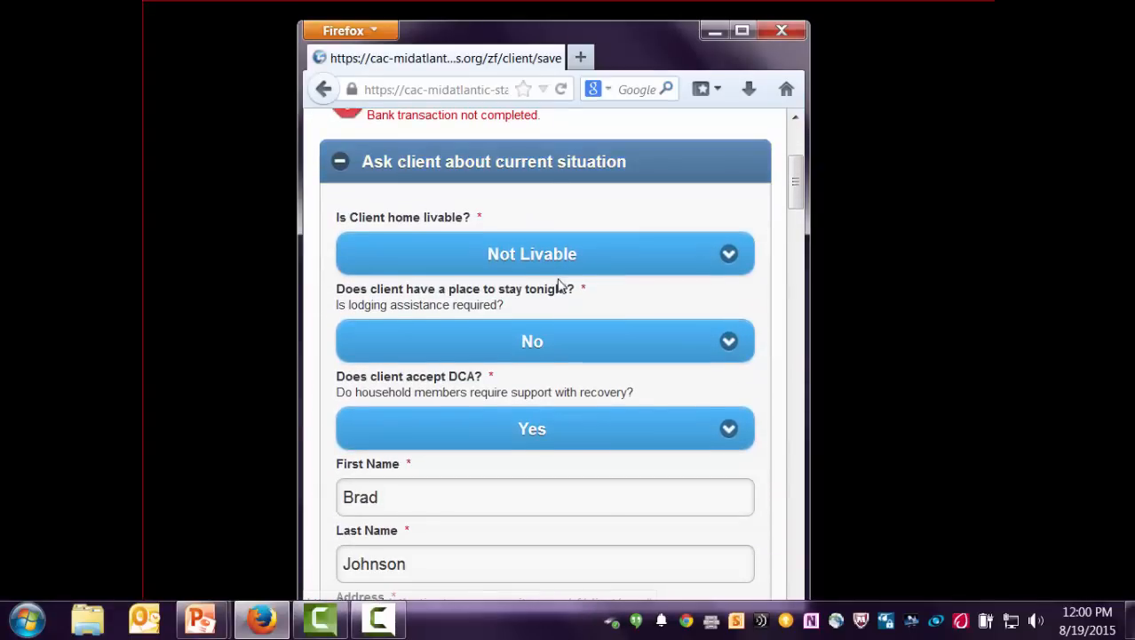
{"action": "scroll", "coordinate": [560, 279], "scroll_direction": "down", "scroll_amount": 7}
{"action": "scroll", "coordinate": [559, 278], "scroll_direction": "down", "scroll_amount": 5}
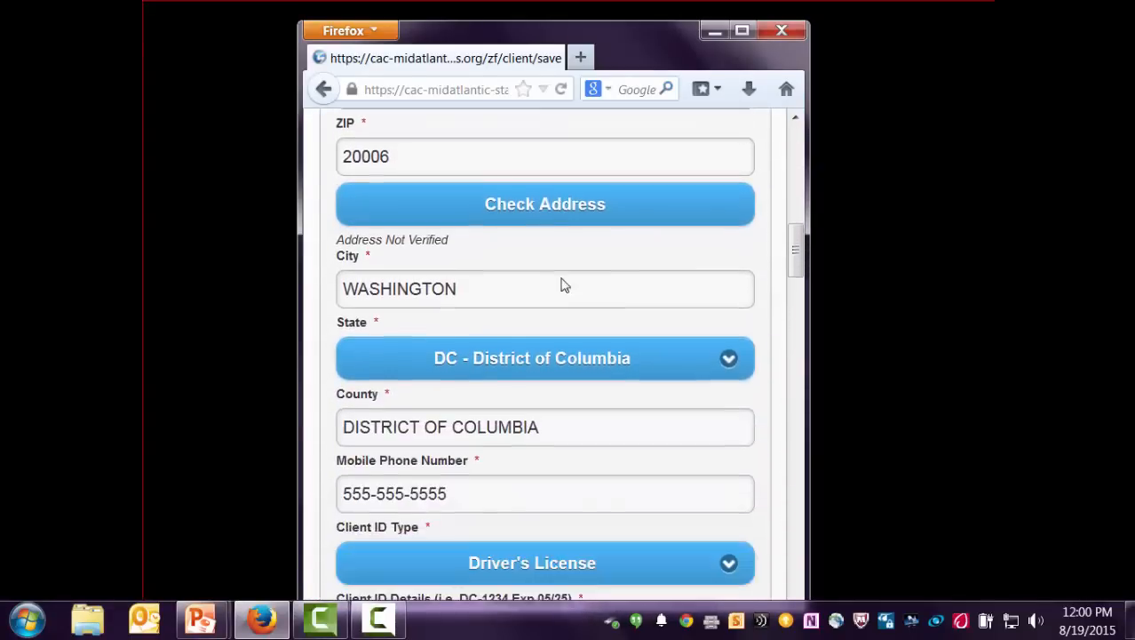
{"action": "scroll", "coordinate": [571, 282], "scroll_direction": "down", "scroll_amount": 14}
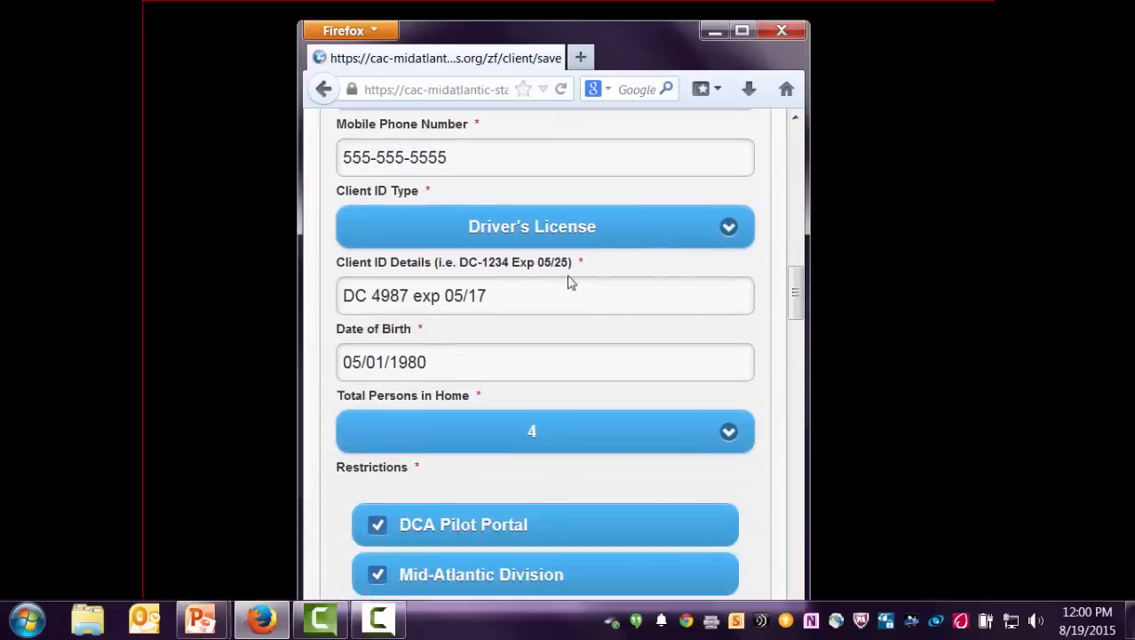
{"action": "scroll", "coordinate": [571, 282], "scroll_direction": "down", "scroll_amount": 20}
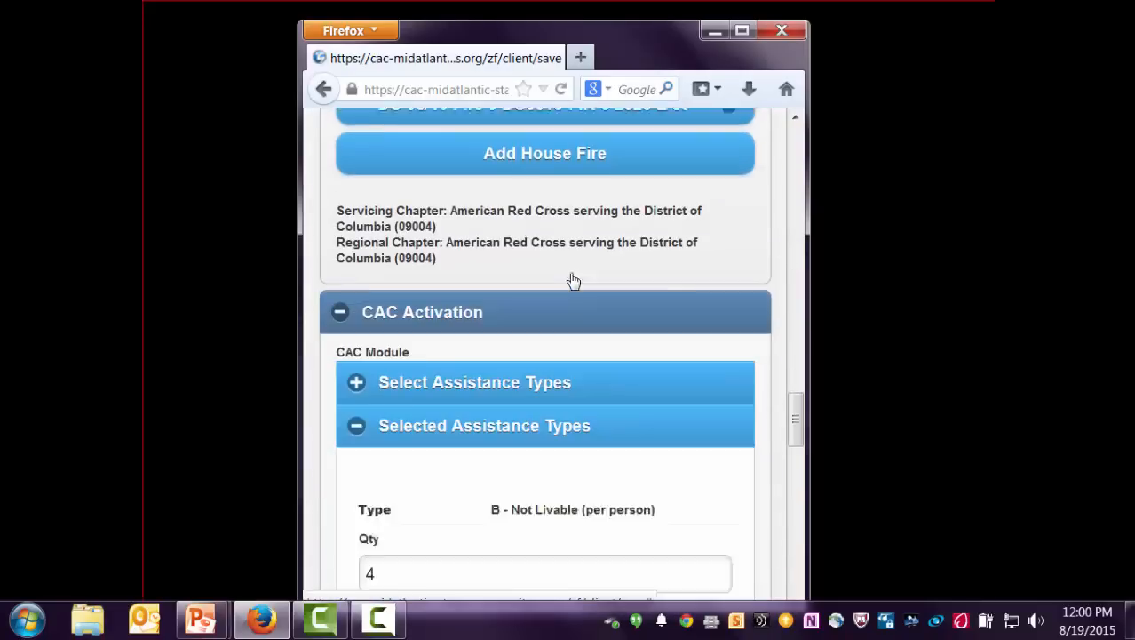
{"action": "scroll", "coordinate": [573, 280], "scroll_direction": "down", "scroll_amount": 16}
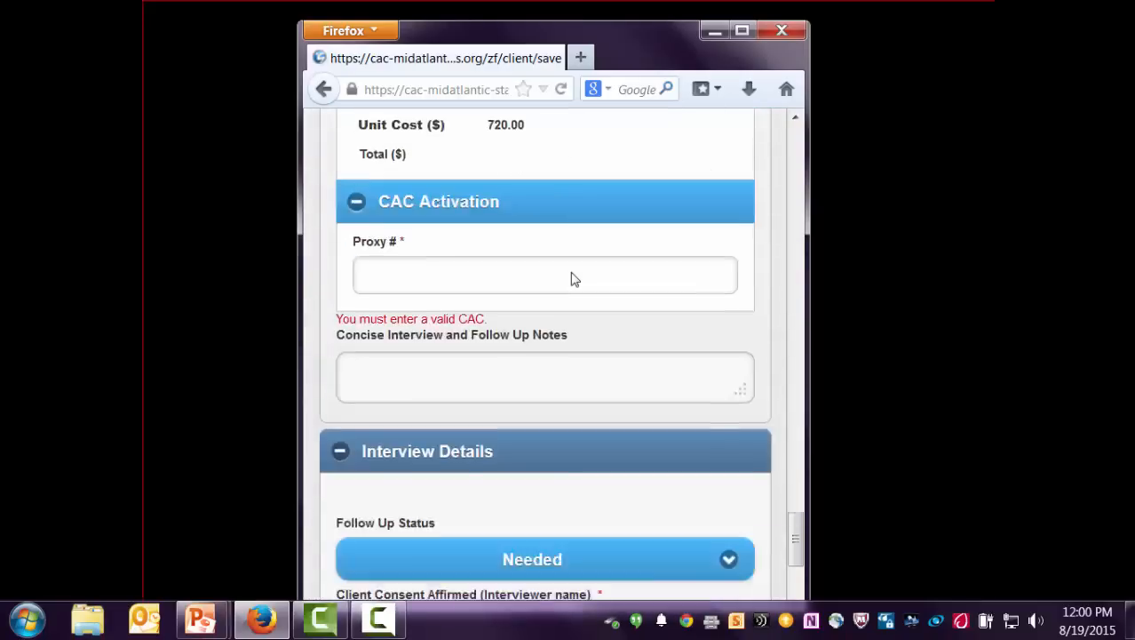